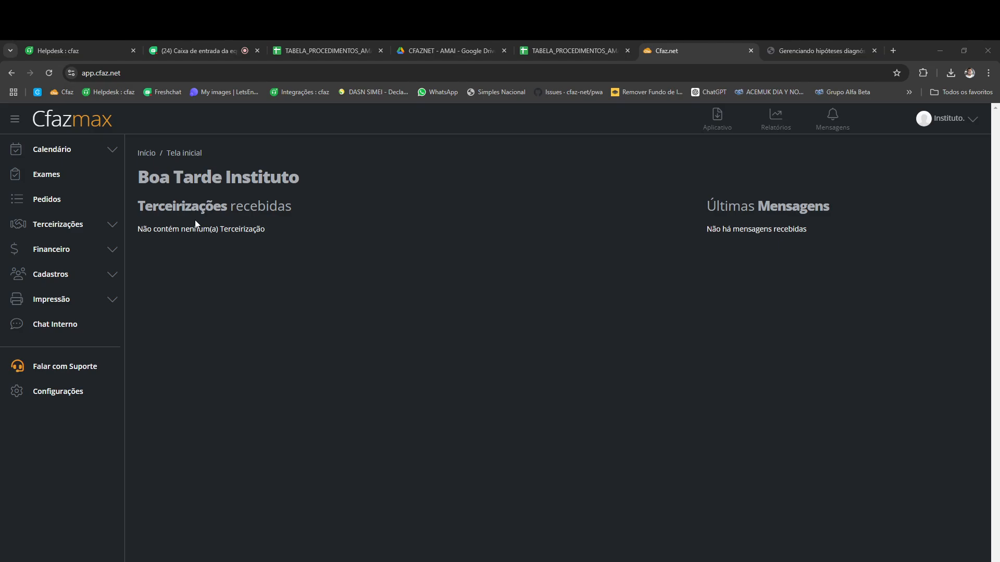
# Step: Go to the Calendário section to start a new appointment (Agendamento)
pyautogui.click(61, 155)
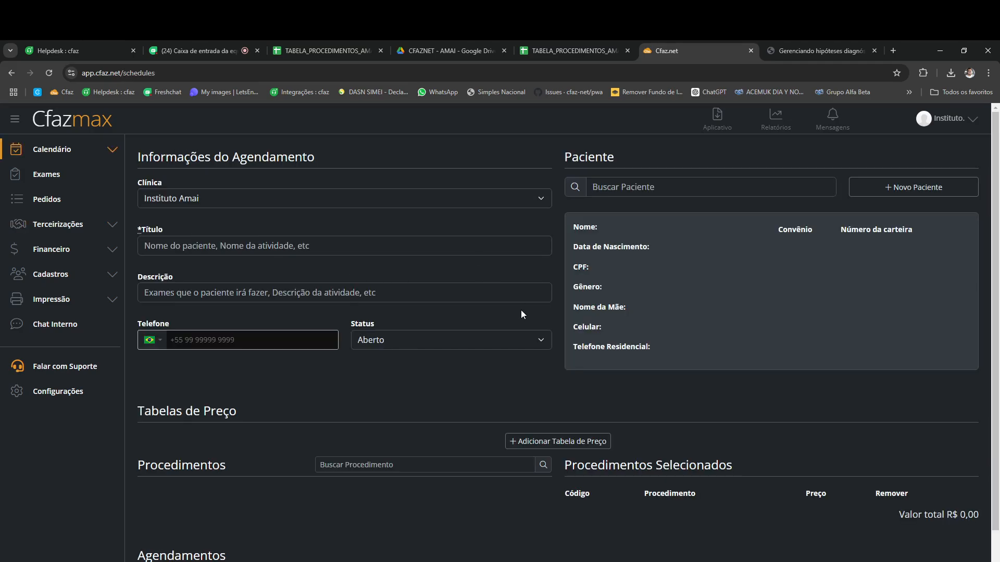
# Step: Start a new patient record and enter the patient's full name and birth date
pyautogui.click(881, 196)
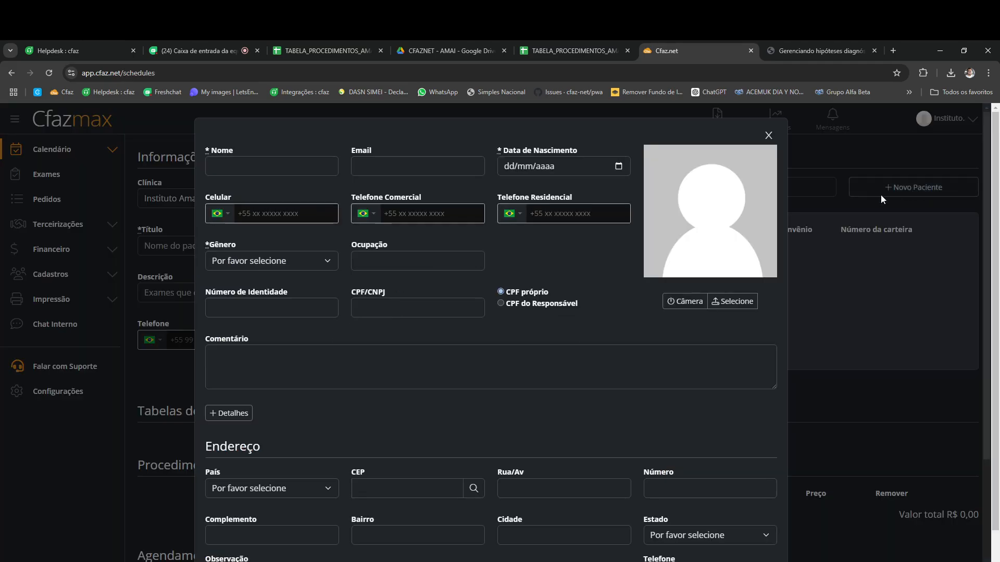
pyautogui.click(230, 167)
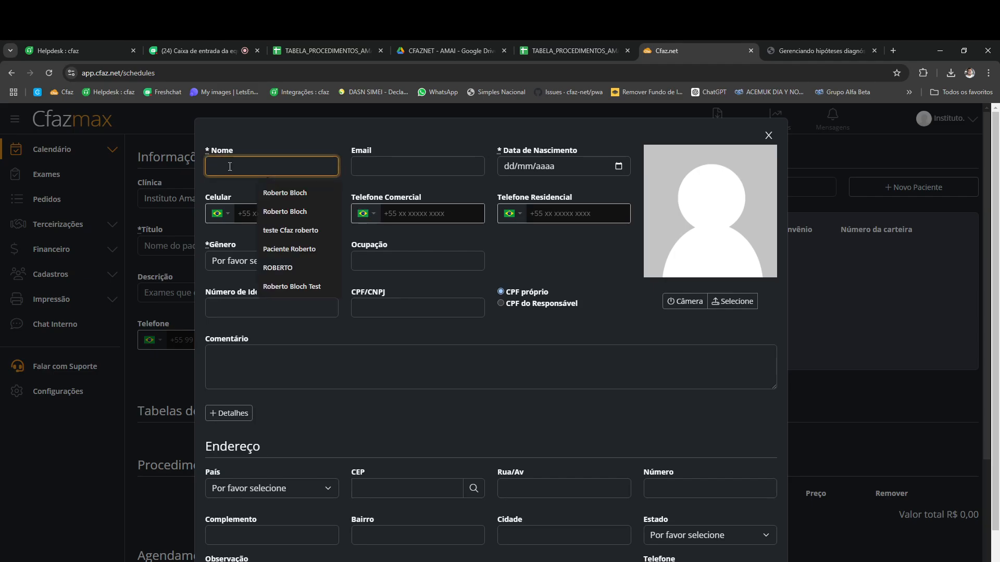
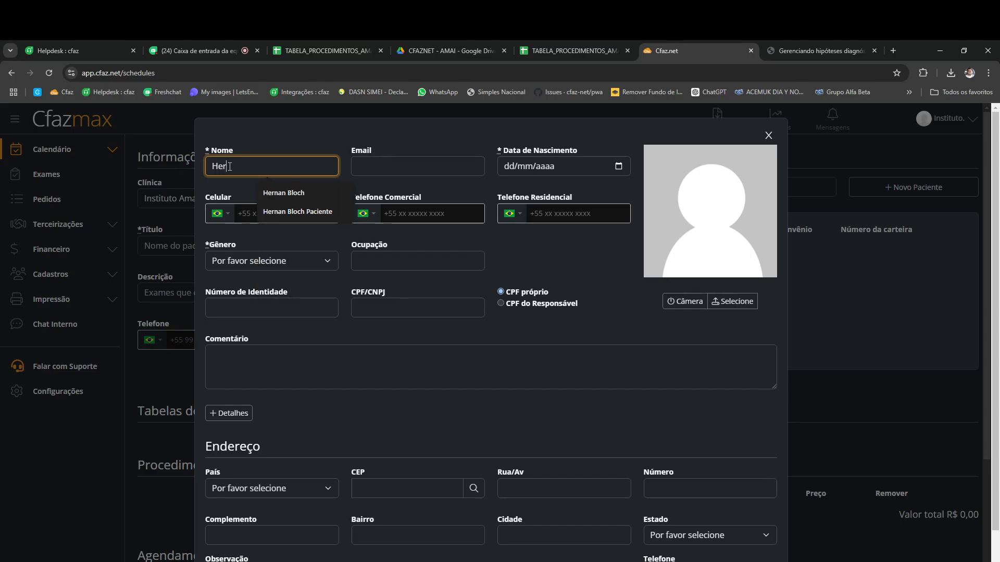
pyautogui.press('Tab')
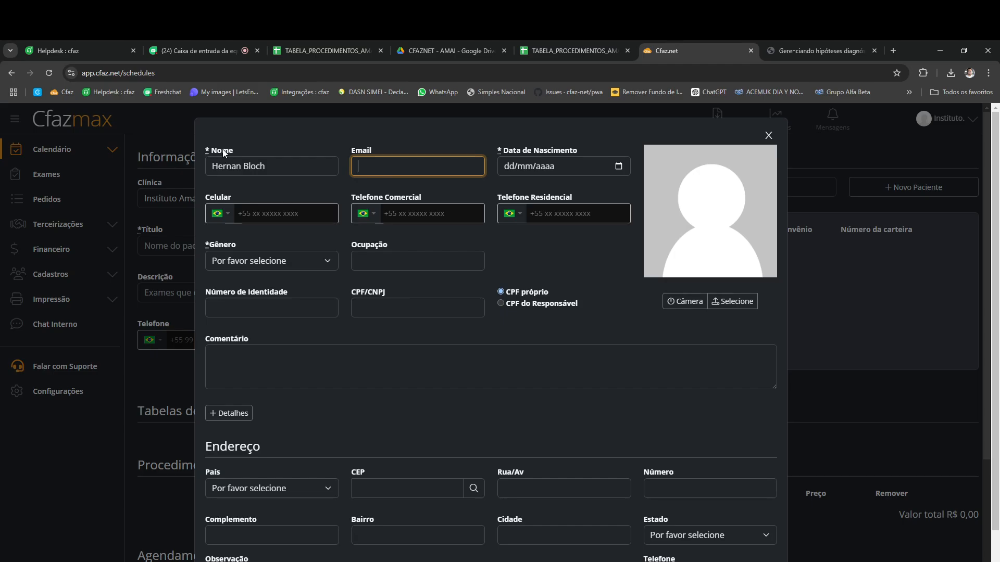
pyautogui.moveTo(235, 150); pyautogui.dragTo(208, 151)
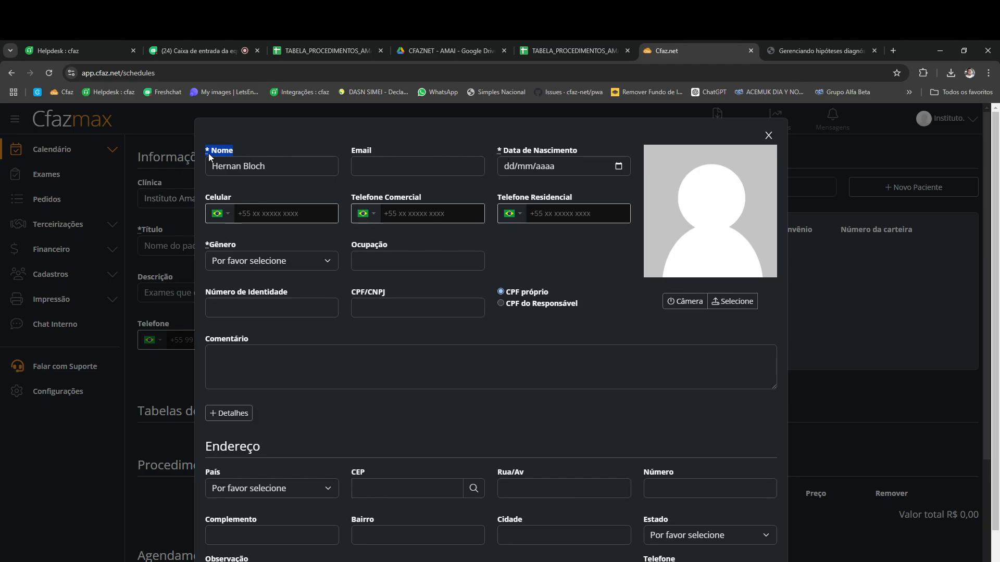
pyautogui.click(509, 165)
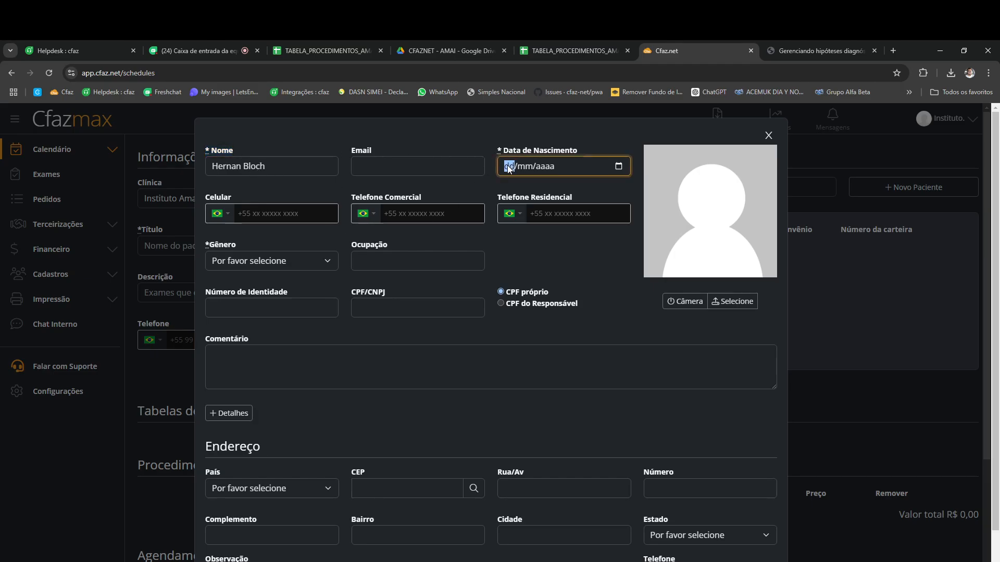
pyautogui.write('05/')
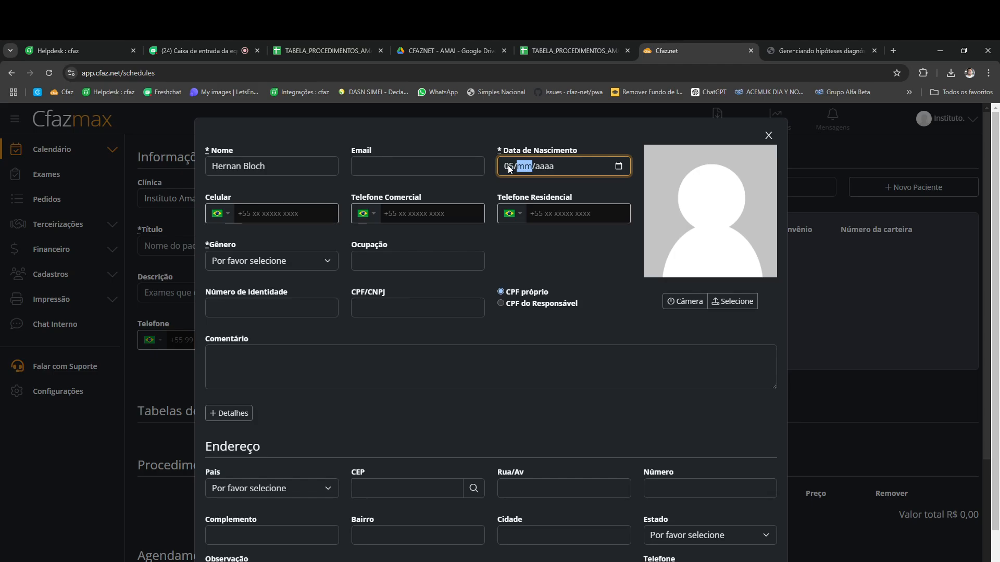
pyautogui.write('05/2005')
# Step: Set gender to Masculino and fill in the patient's identity number and CPF
pyautogui.click(300, 262)
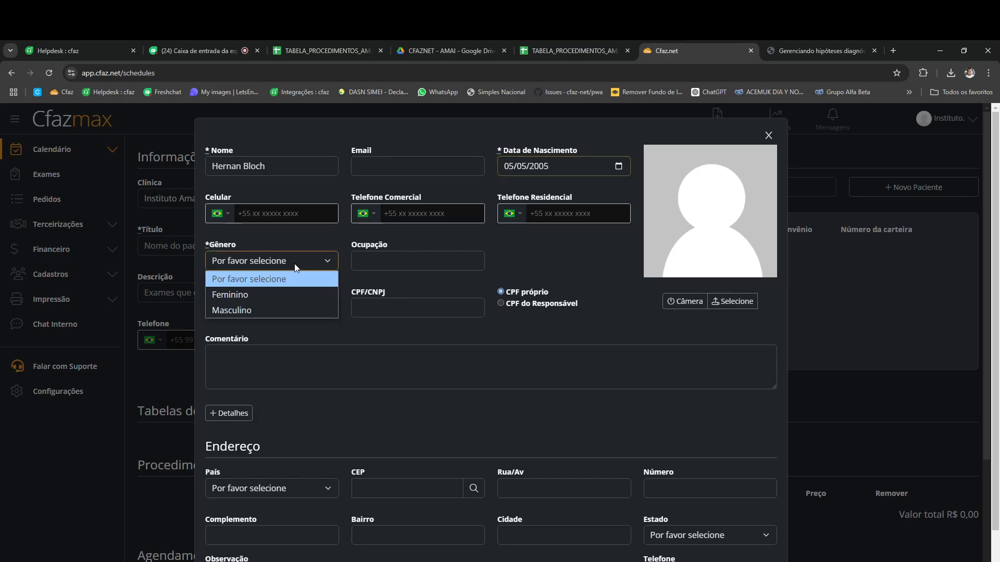
pyautogui.click(252, 311)
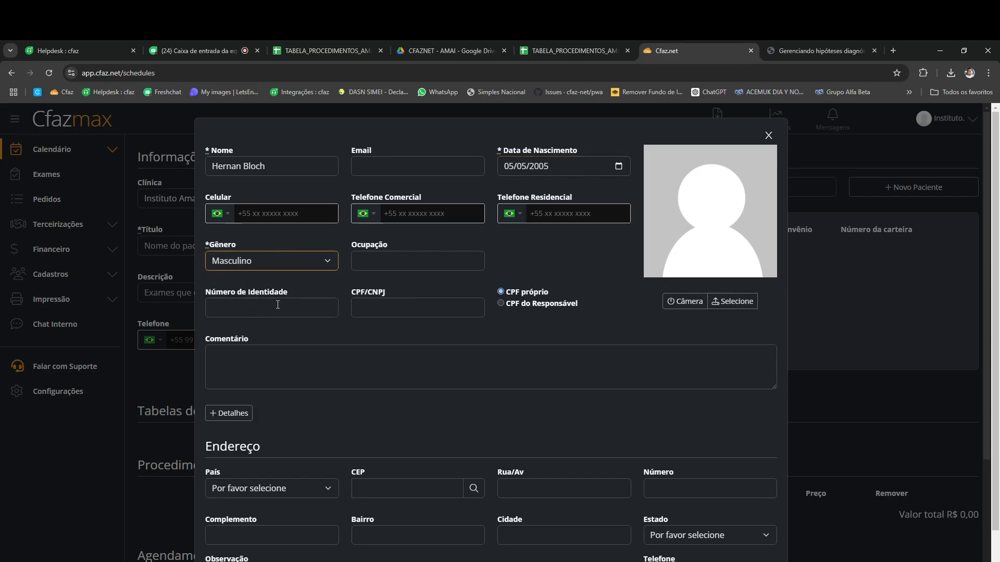
pyautogui.click(251, 311)
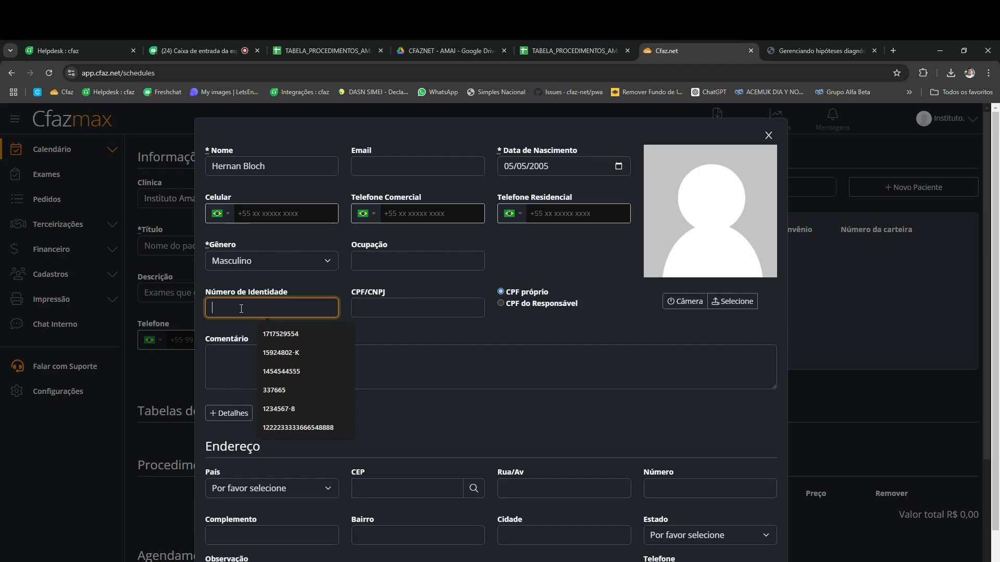
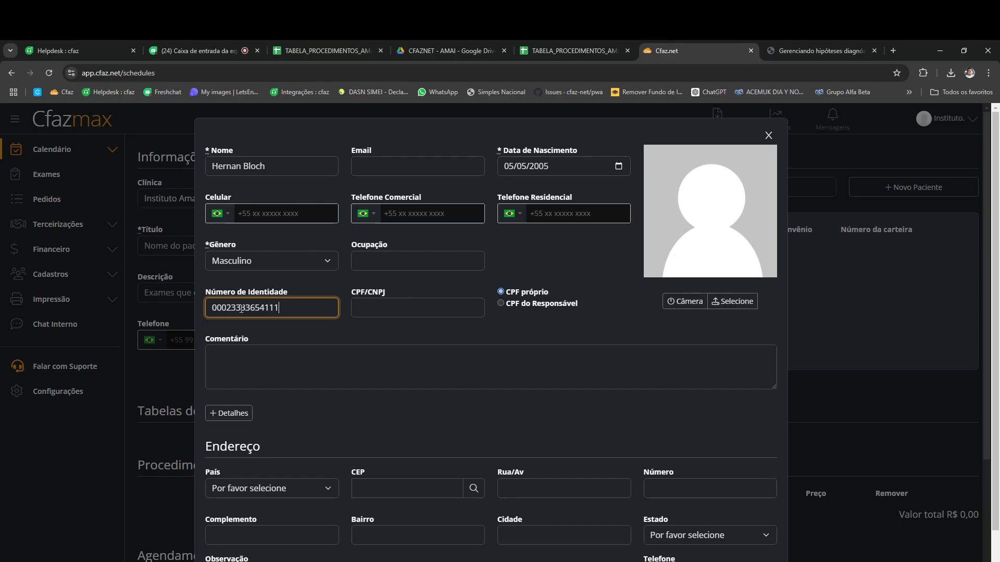
pyautogui.click(380, 308)
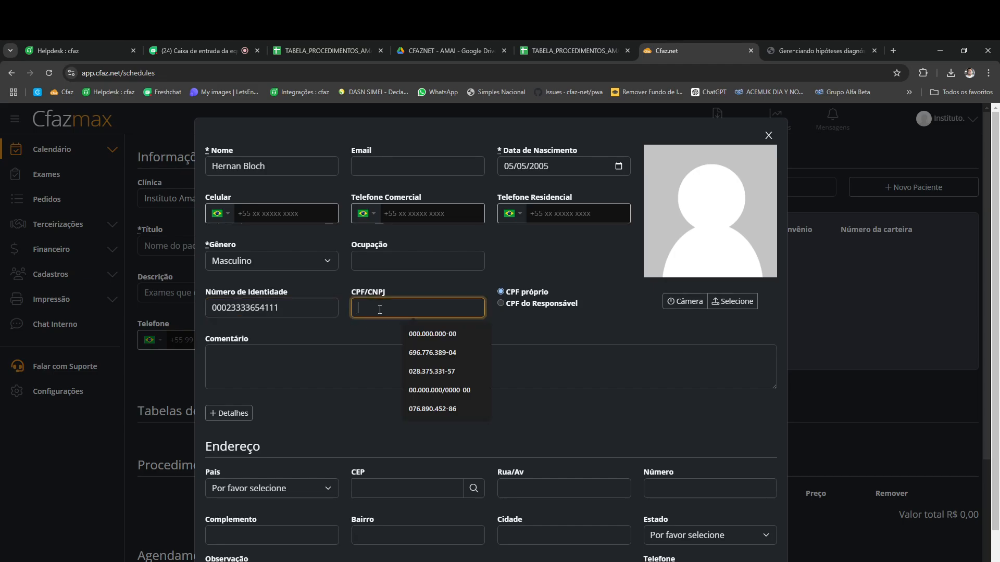
pyautogui.write('000.000.00')
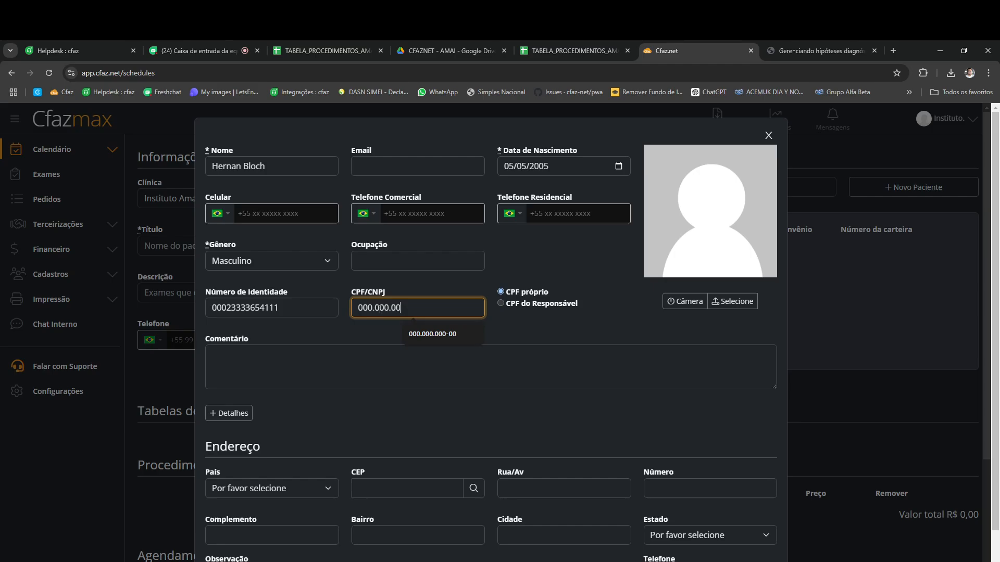
pyautogui.write('0-00')
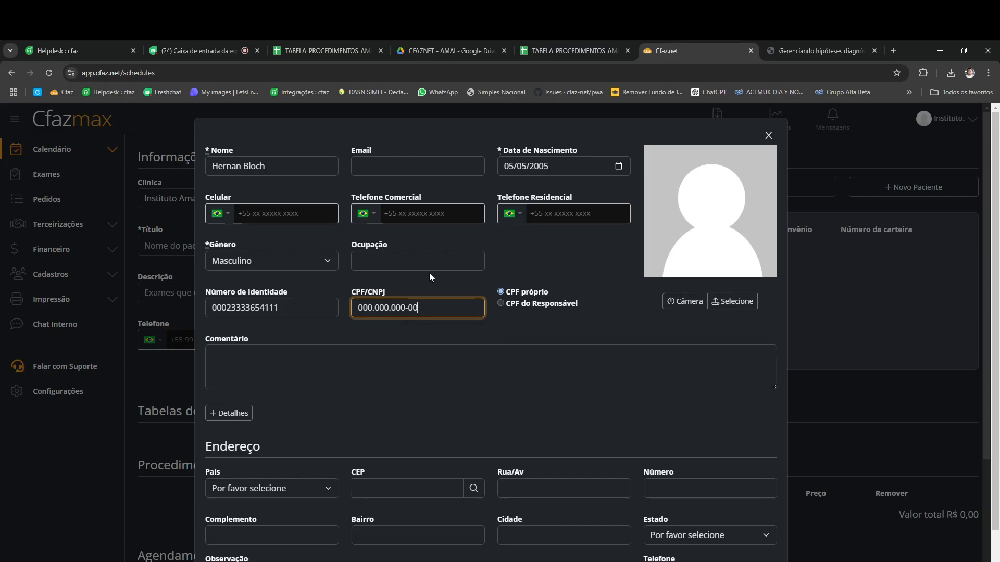
pyautogui.scroll(-2, 429, 273)
pyautogui.scroll(-1, 379, 277)
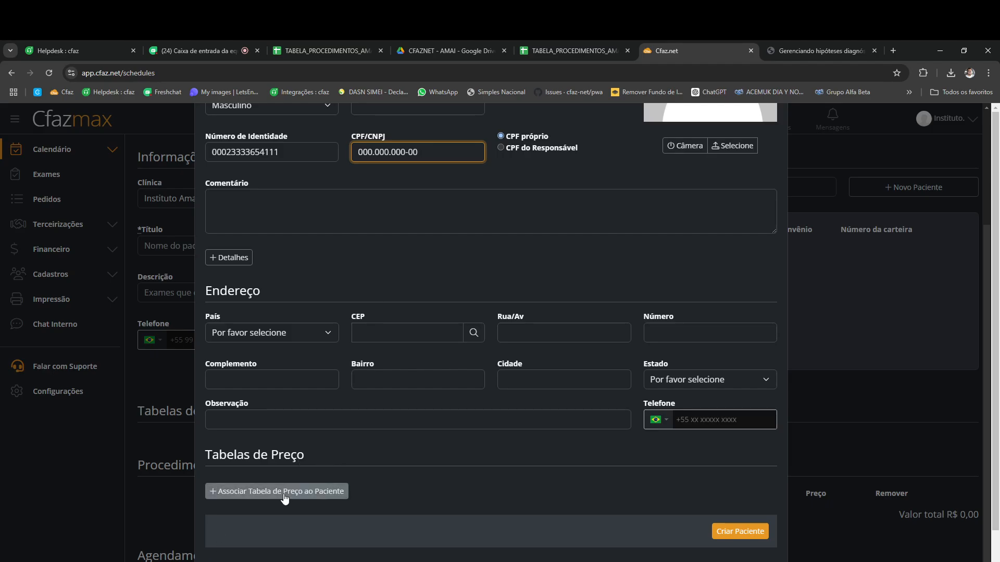
# Step: Associate the Instituto Amai insurance price table with the new patient
pyautogui.click(283, 493)
pyautogui.click(285, 506)
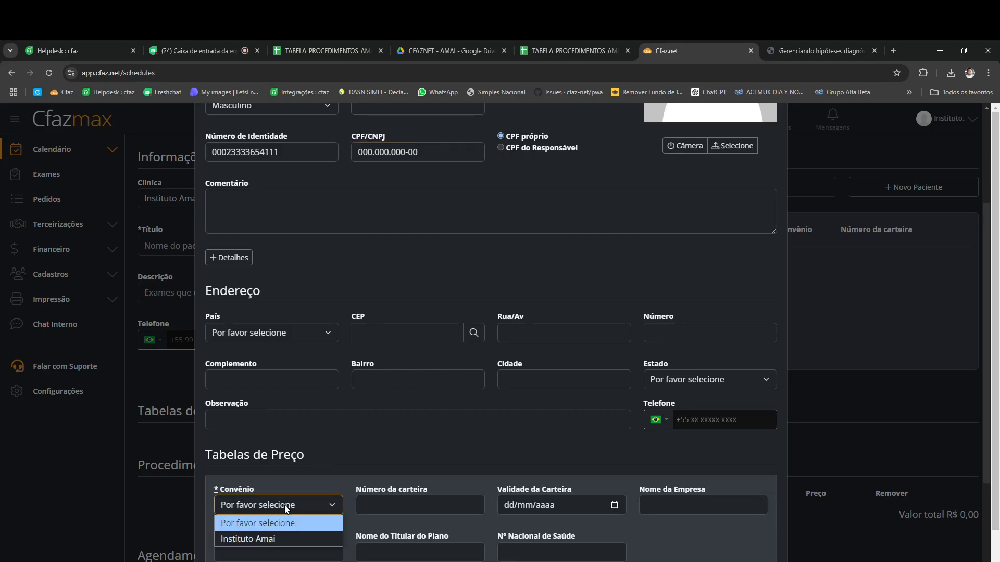
pyautogui.click(259, 539)
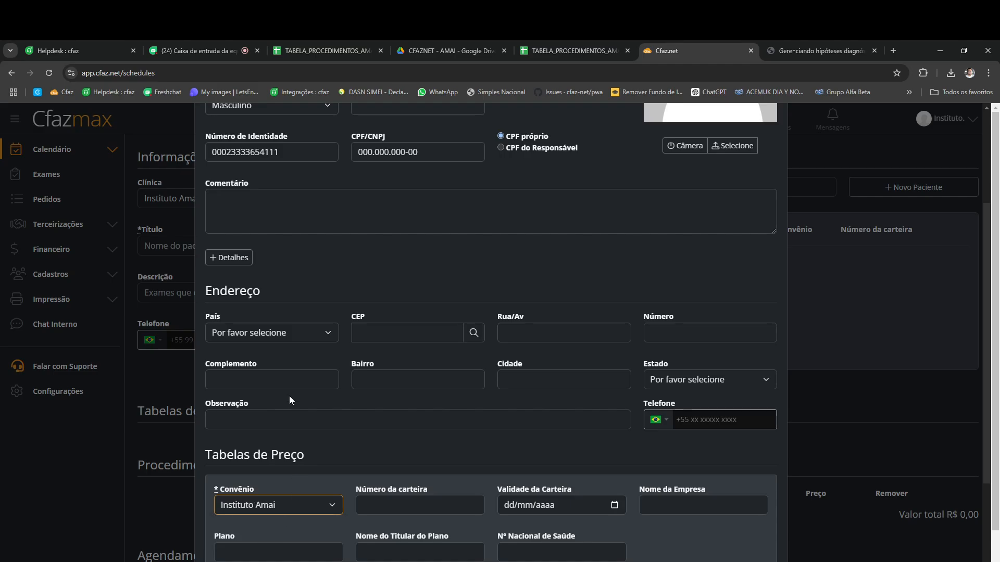
pyautogui.scroll(3, 290, 400)
# Step: Copy the identity number into Número da carteira and create the patient
pyautogui.doubleClick(230, 309)
pyautogui.hotkey('ctrl', 'c')
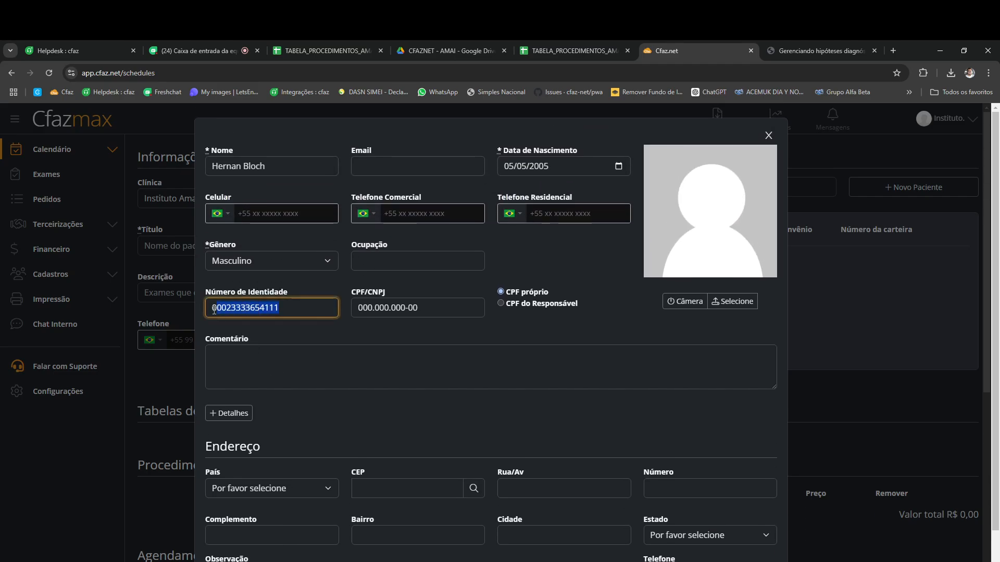
pyautogui.rightClick(230, 309)
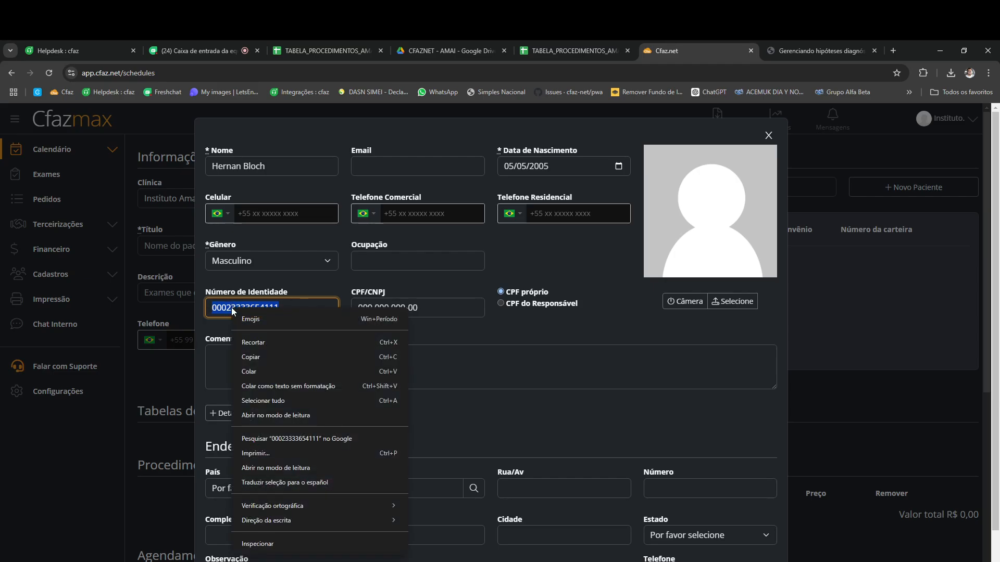
pyautogui.click(260, 357)
pyautogui.scroll(-3, 305, 344)
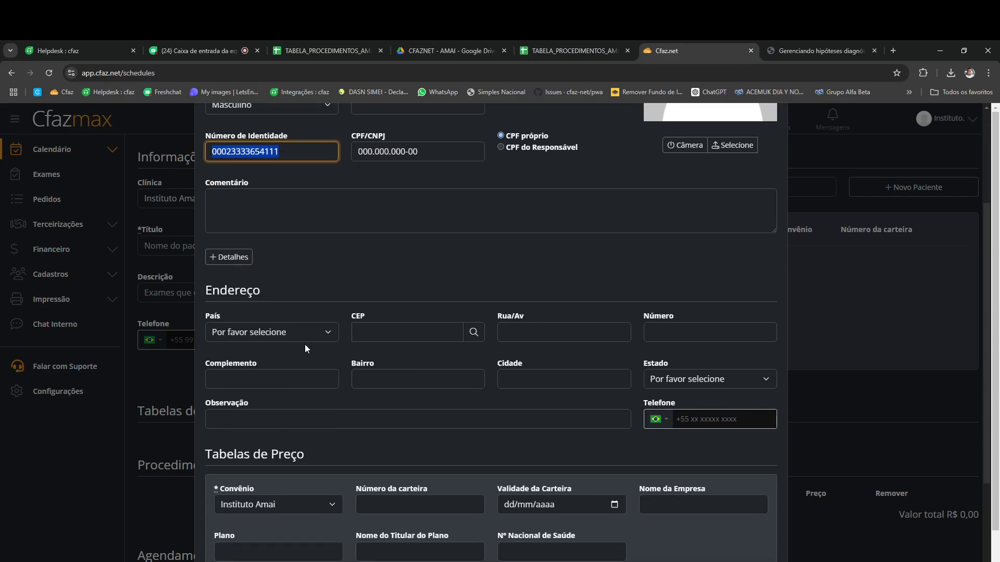
pyautogui.click(388, 506)
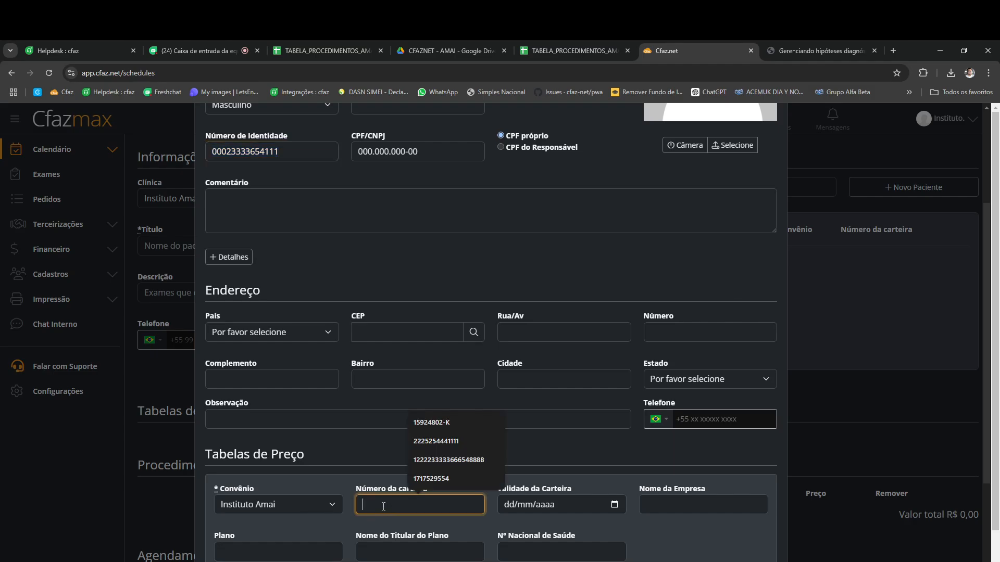
pyautogui.hotkey('ctrl', 'v')
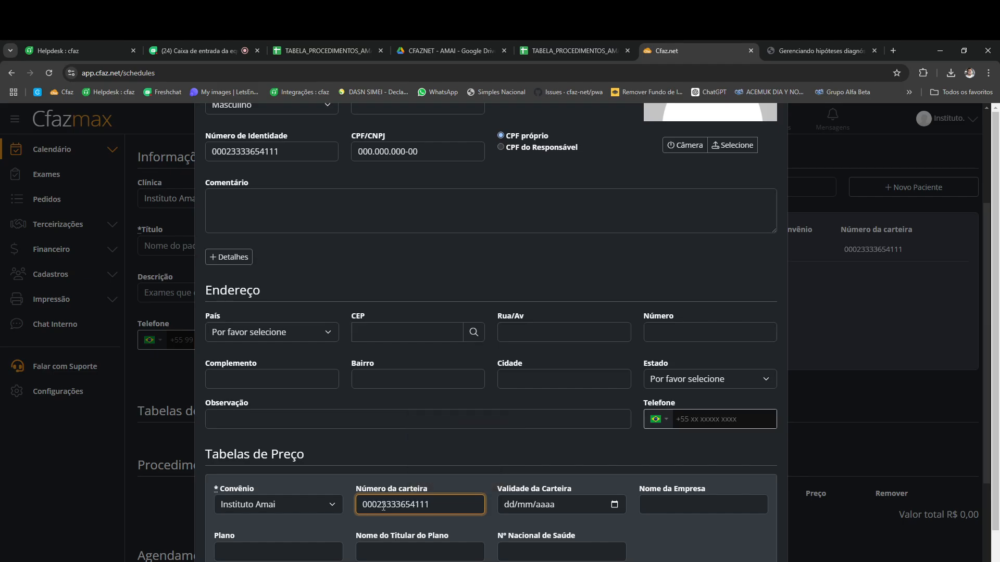
pyautogui.scroll(-3, 537, 440)
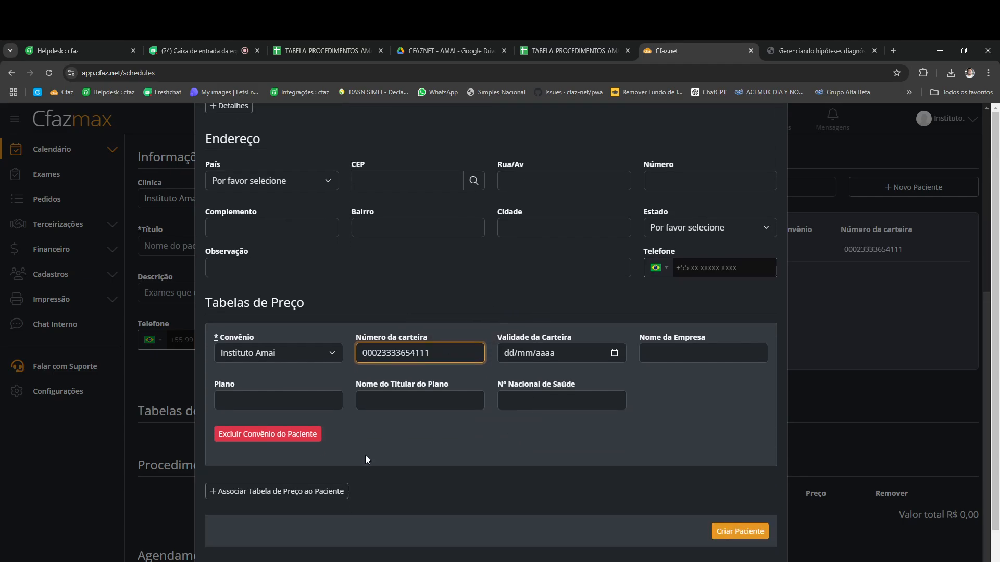
pyautogui.click(744, 536)
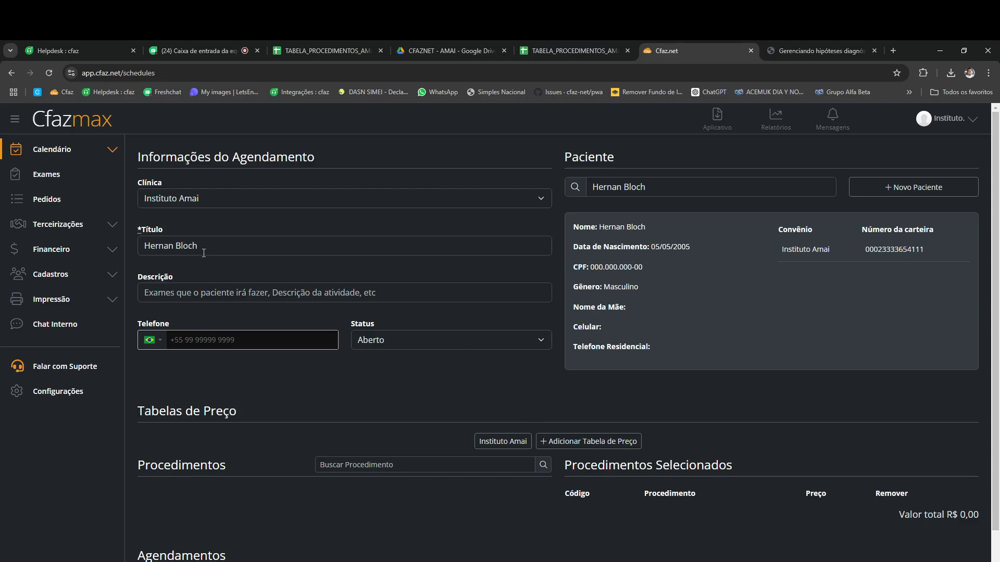
# Step: Load the Instituto Amai price table and add ULTRASSONOGRAFIA DE ABDOMEN TOTAL (02.05.02.004-6)
pyautogui.moveTo(204, 253); pyautogui.dragTo(147, 247)
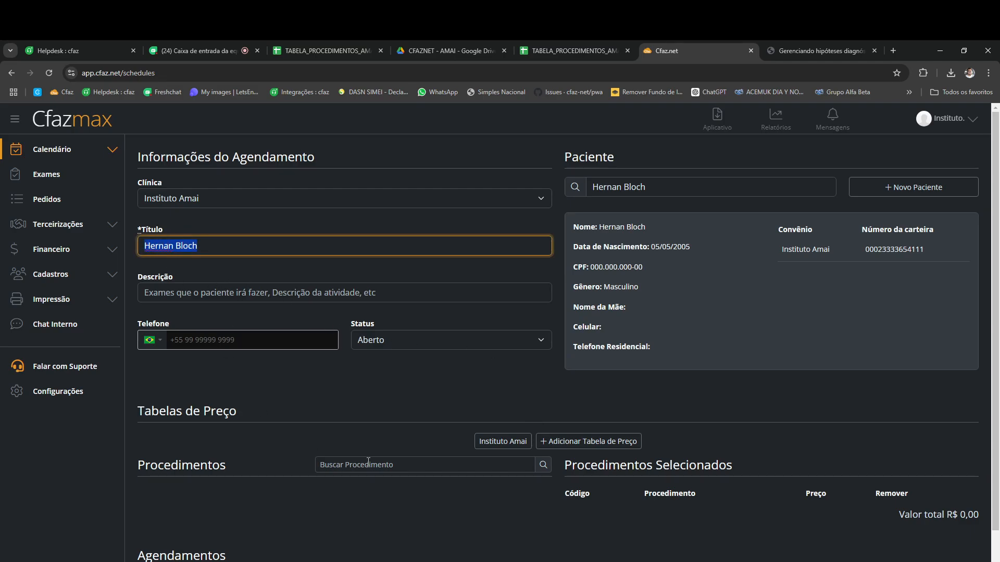
pyautogui.click(412, 384)
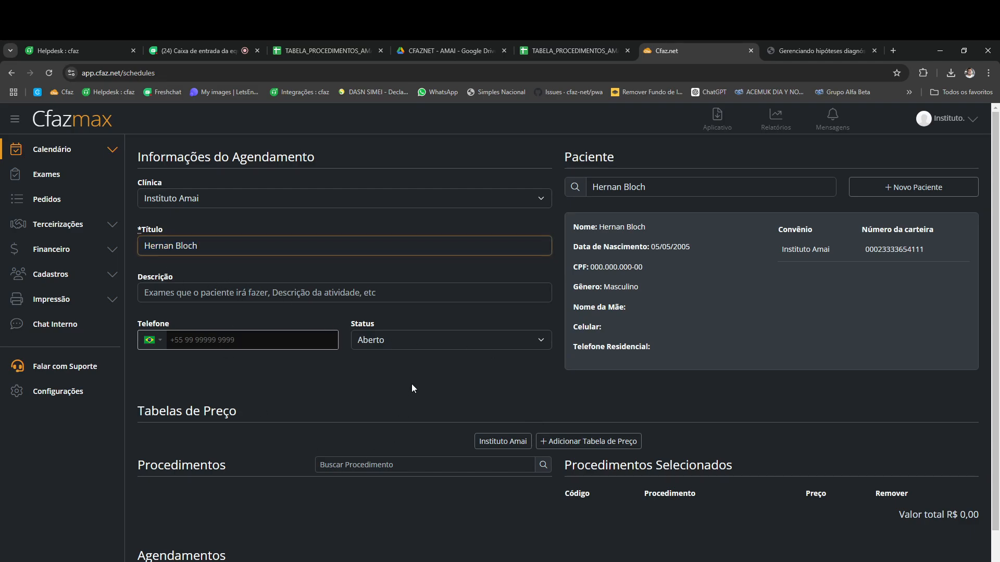
pyautogui.click(502, 441)
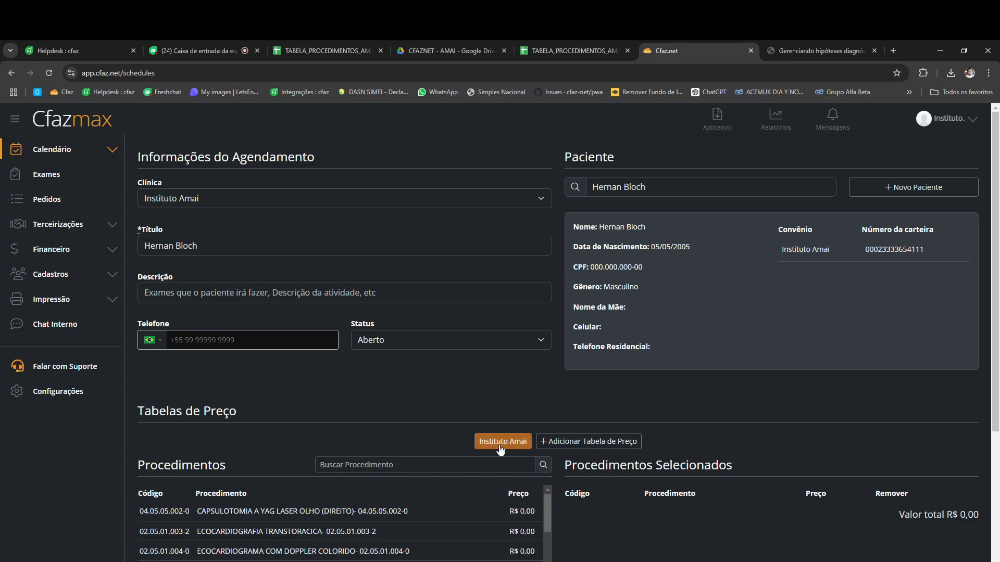
pyautogui.scroll(-4, 413, 449)
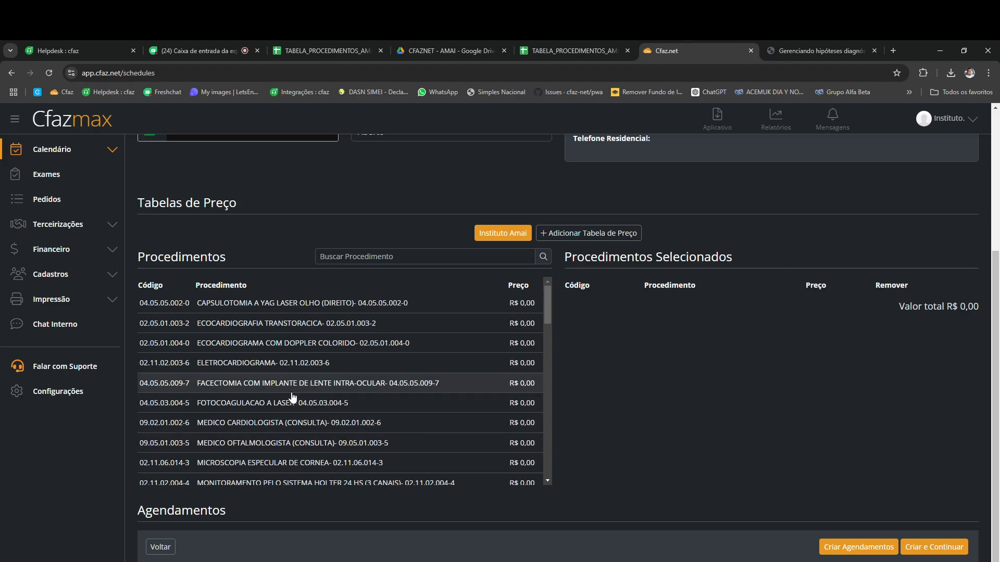
pyautogui.scroll(-10, 293, 398)
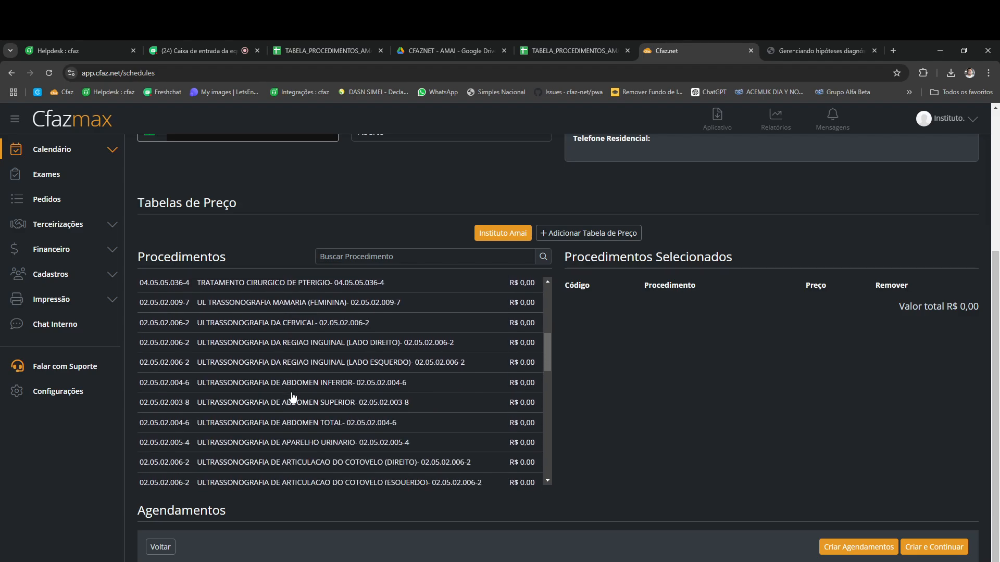
pyautogui.scroll(-2, 294, 411)
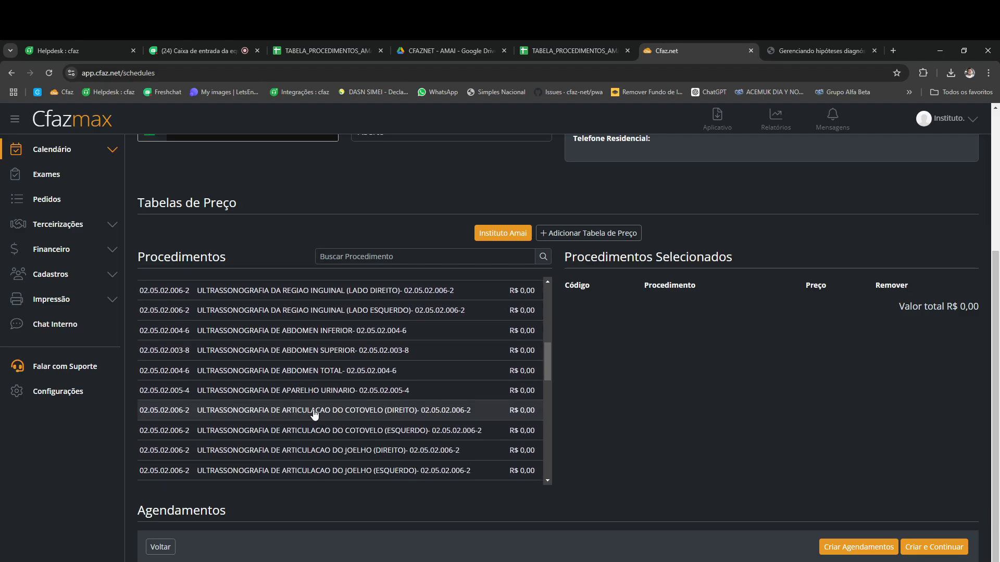
pyautogui.click(313, 376)
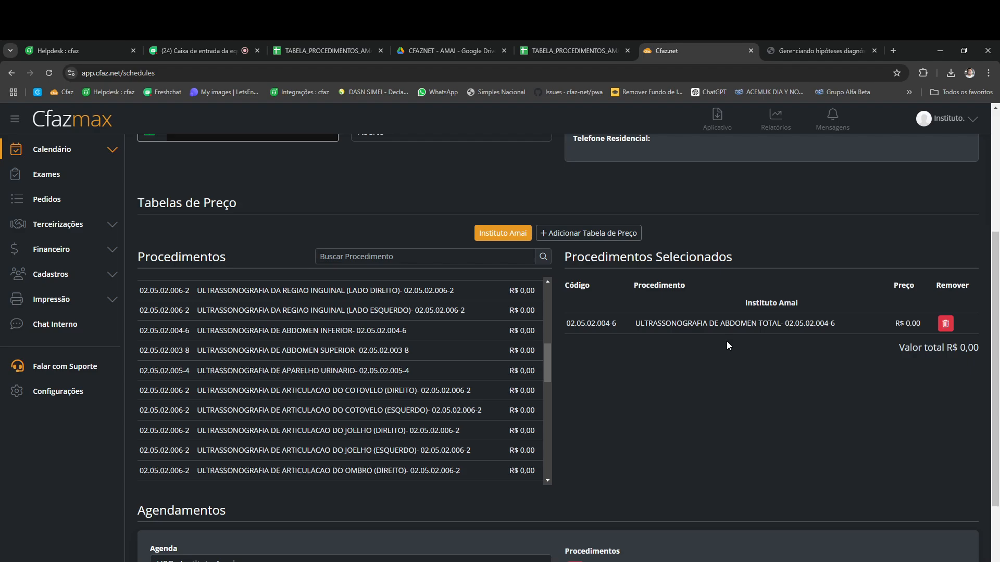
pyautogui.scroll(-2, 616, 392)
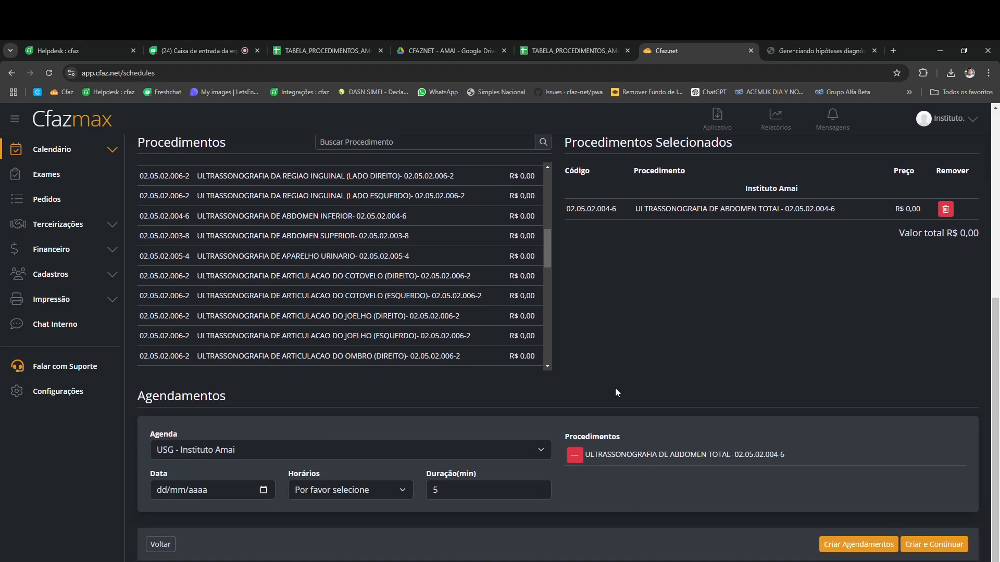
# Step: Book USG Prioridade - Instituto Amai on 09/09/2024, 08:00 - 08:05, and create the appointment
pyautogui.click(217, 456)
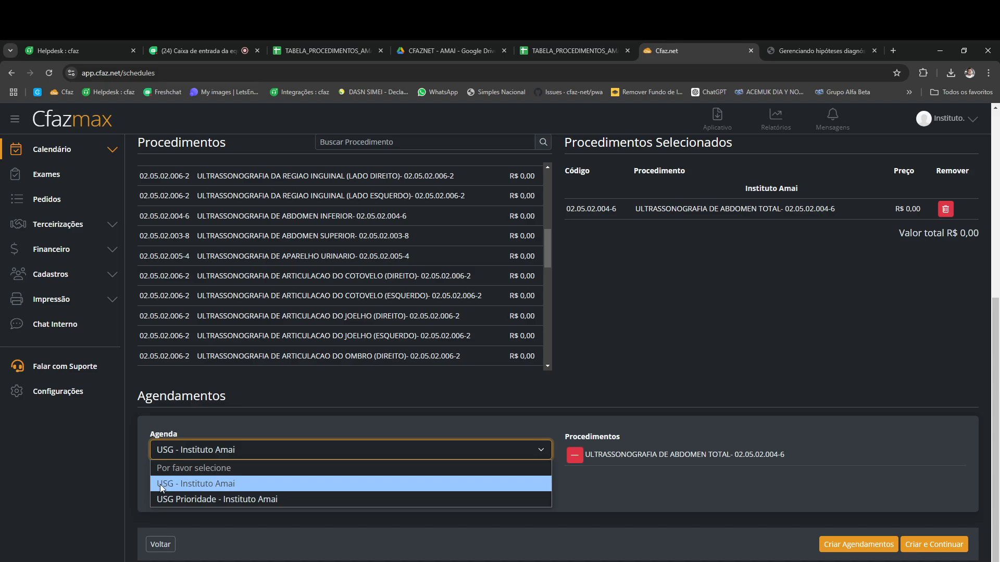
pyautogui.click(188, 500)
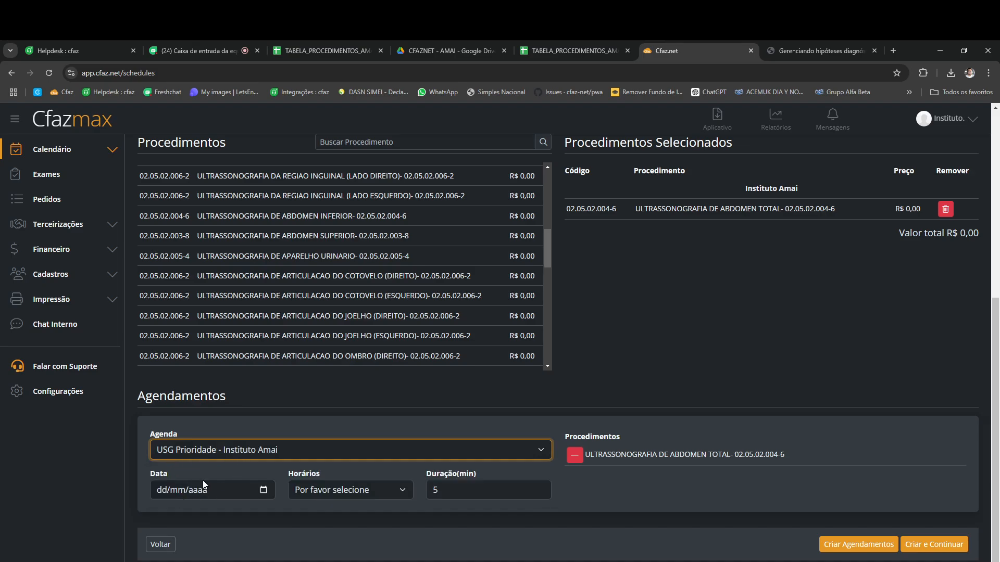
pyautogui.click(264, 490)
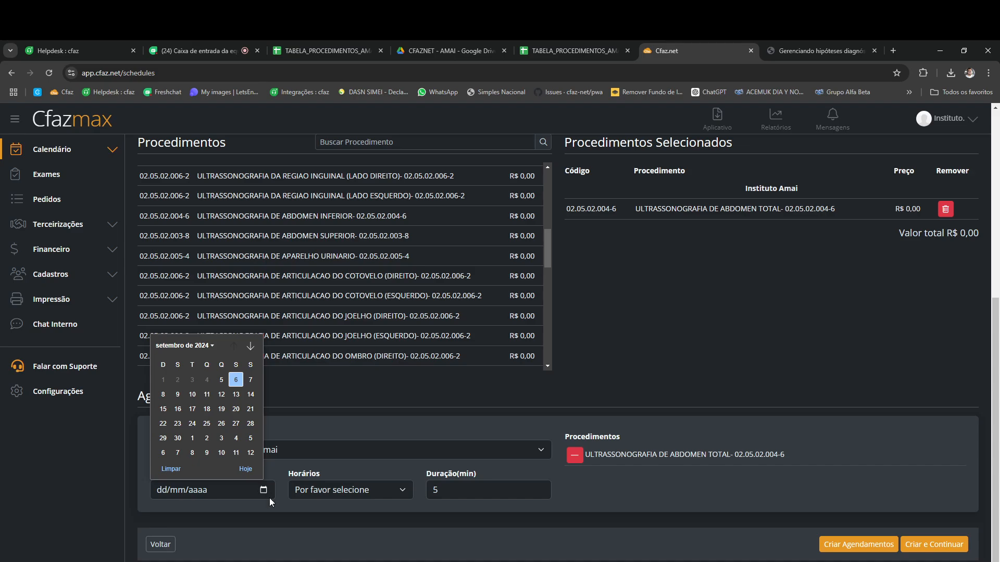
pyautogui.click(178, 396)
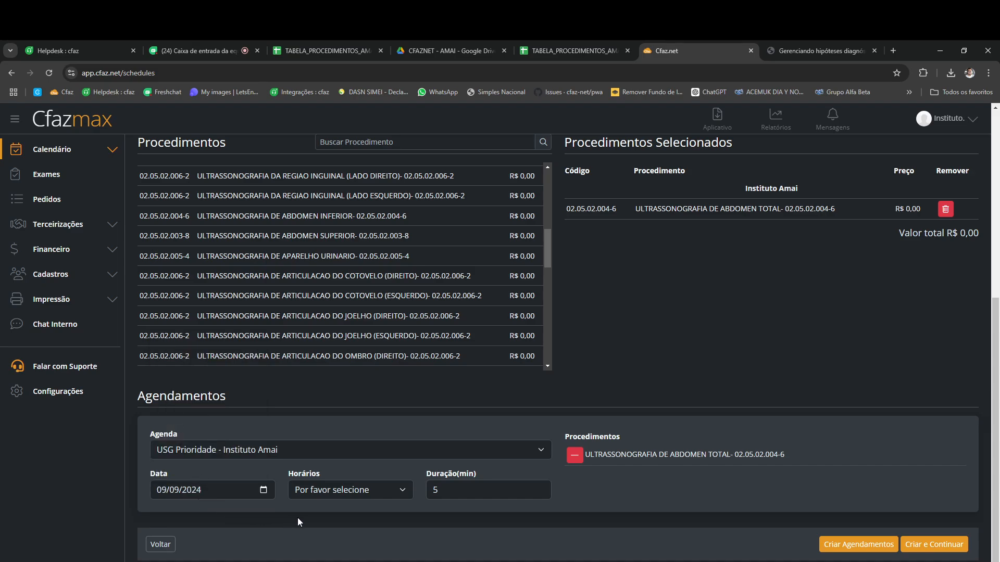
pyautogui.click(402, 491)
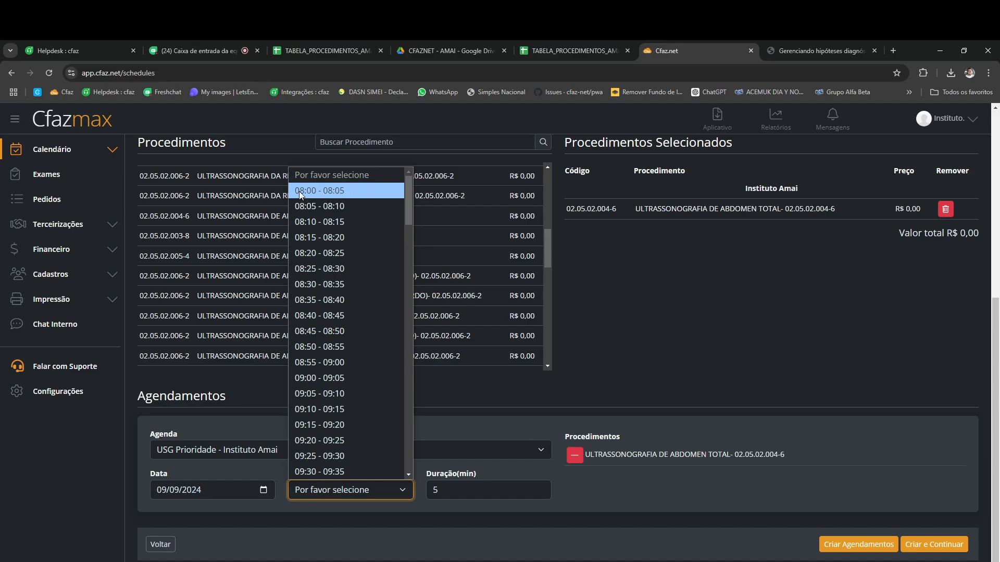
pyautogui.click(330, 192)
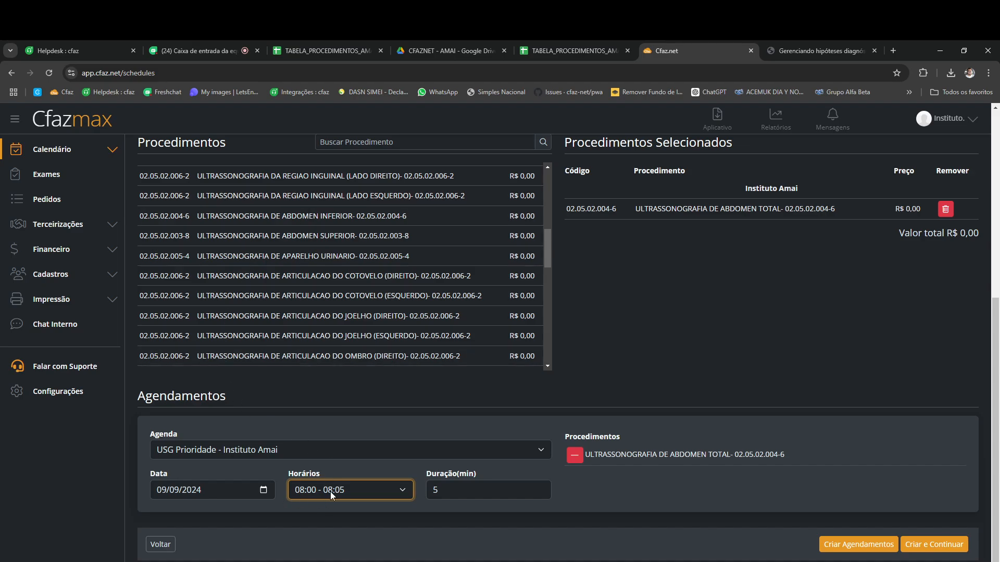
pyautogui.click(445, 492)
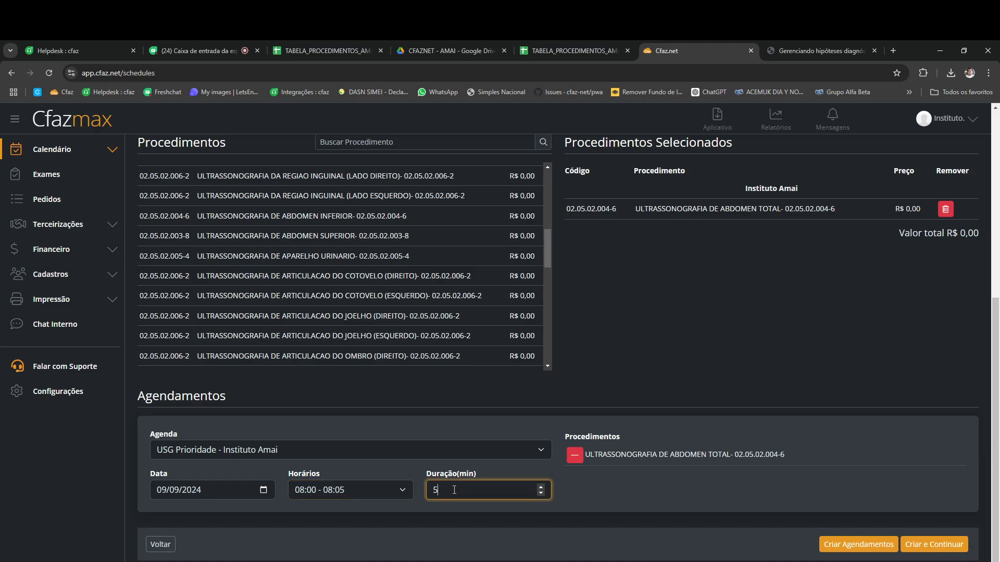
pyautogui.click(855, 548)
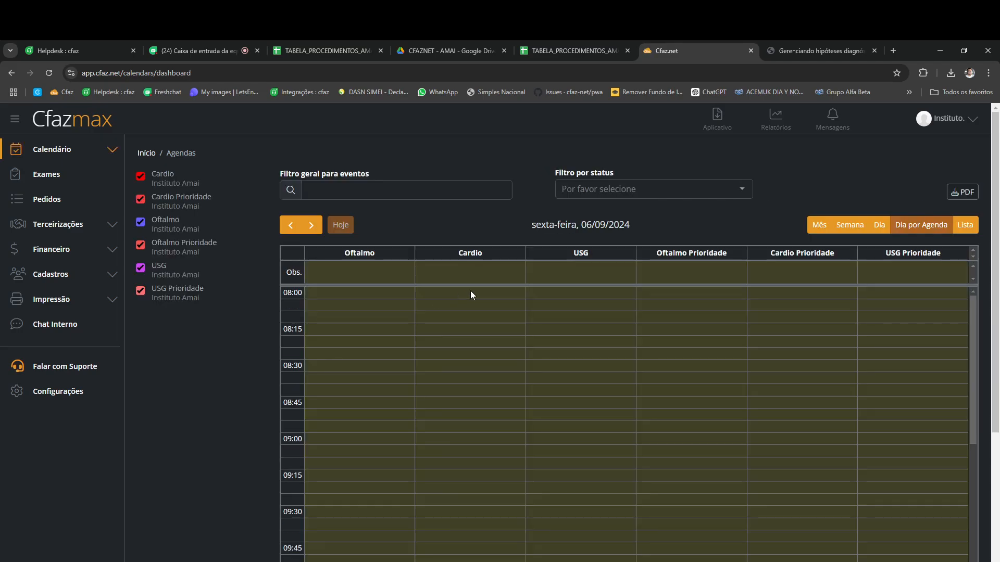
# Step: Step the calendar through the days to land on segunda-feira 09/09/2024
pyautogui.click(311, 226)
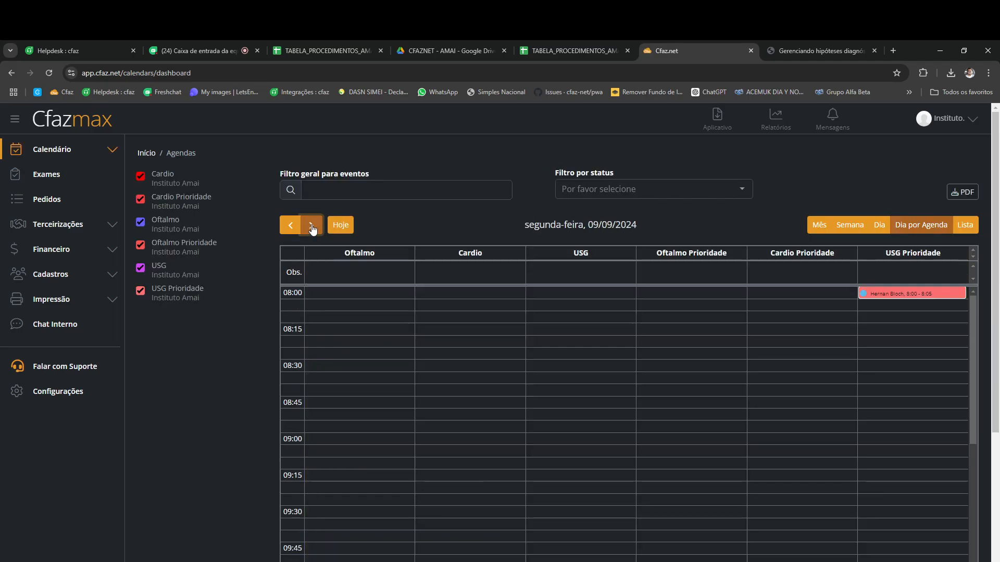
pyautogui.click(312, 228)
pyautogui.click(312, 227)
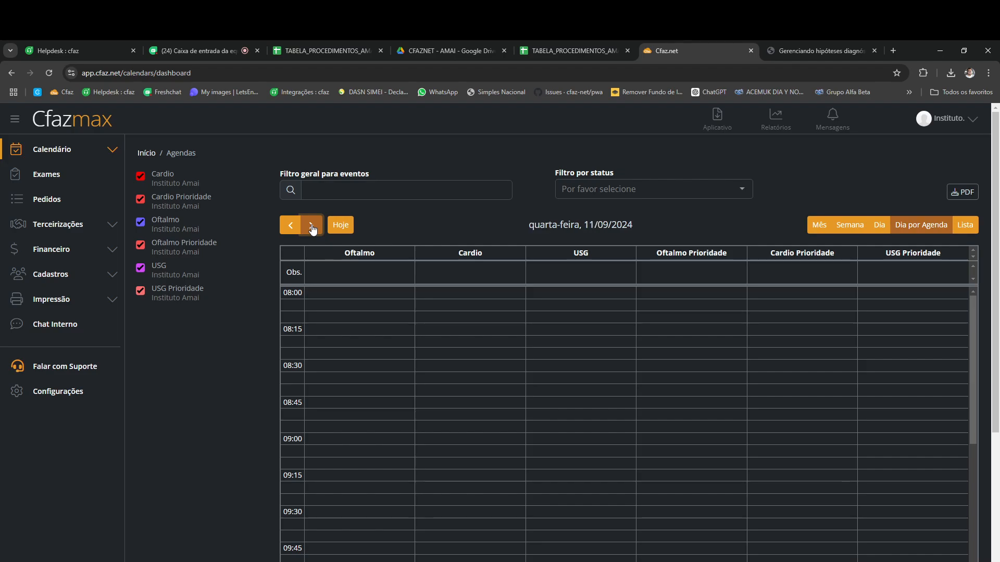
pyautogui.click(286, 228)
pyautogui.click(286, 230)
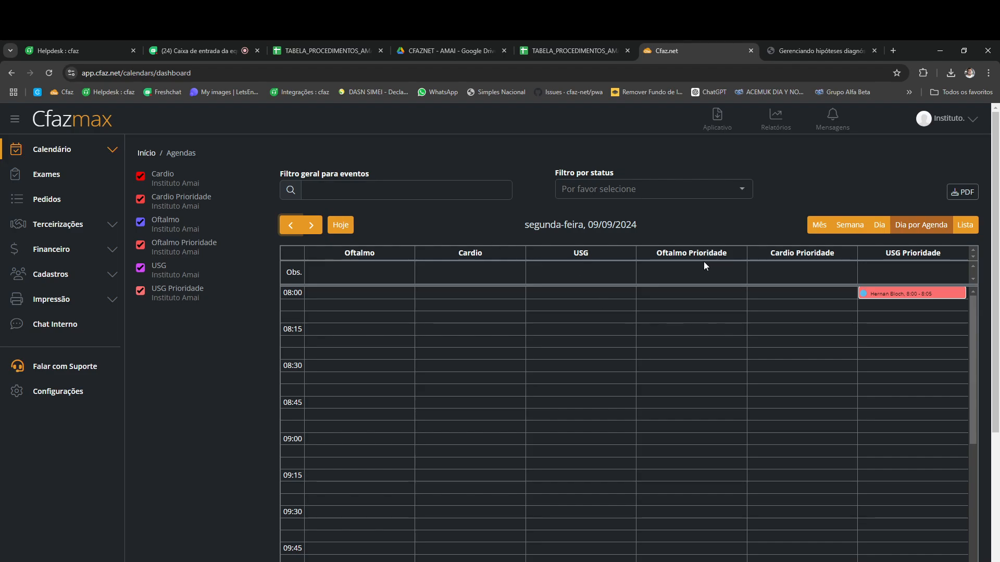
pyautogui.moveTo(648, 229); pyautogui.dragTo(587, 229)
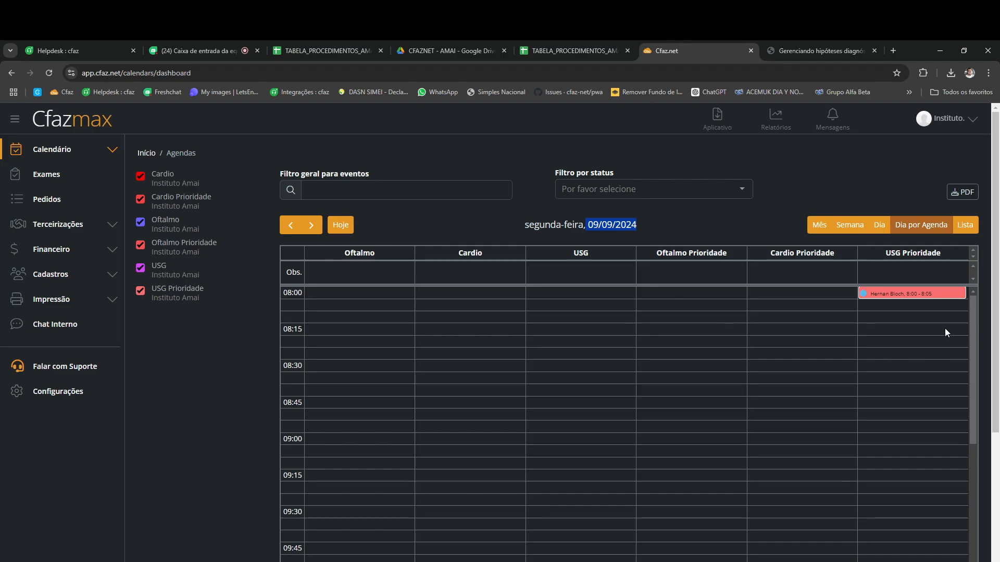
pyautogui.click(901, 297)
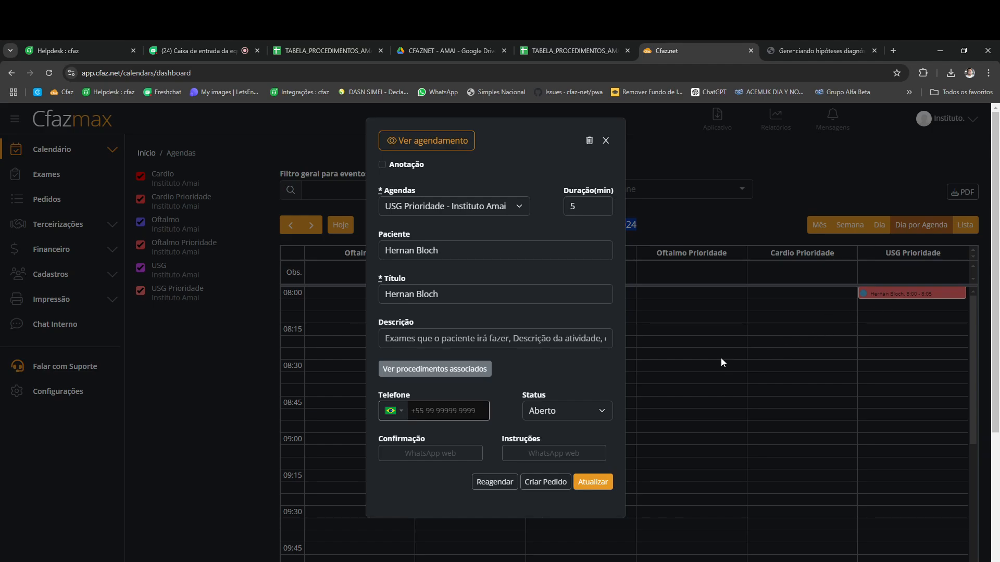
pyautogui.click(438, 371)
pyautogui.click(606, 141)
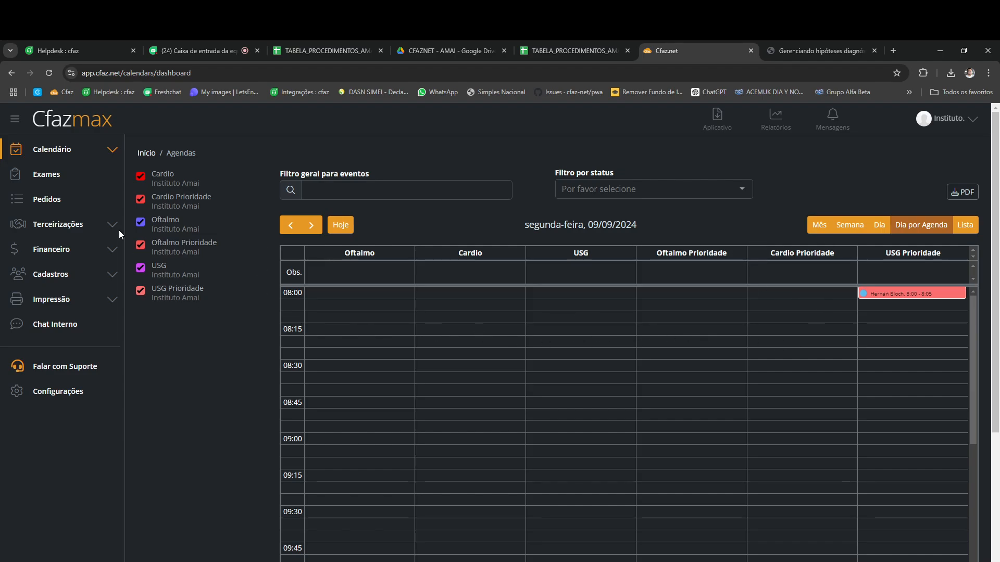
# Step: Start another appointment with a new patient, entering her full name and birth date
pyautogui.click(57, 151)
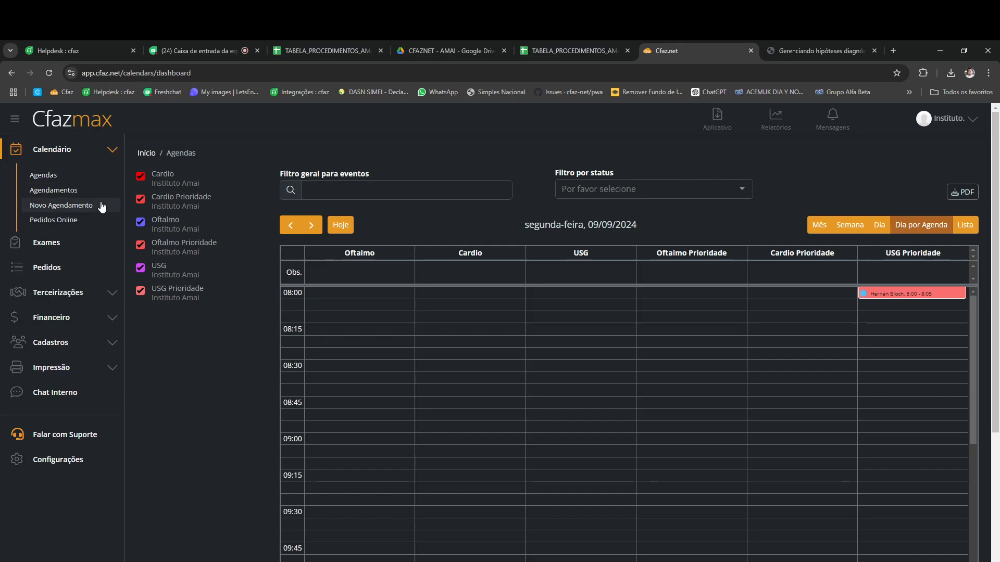
pyautogui.click(59, 208)
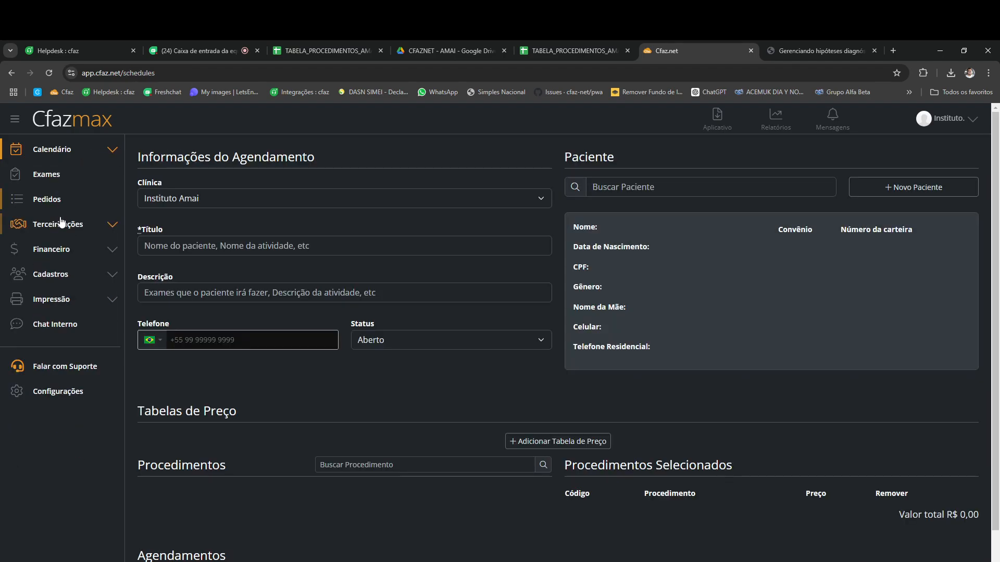
pyautogui.click(913, 189)
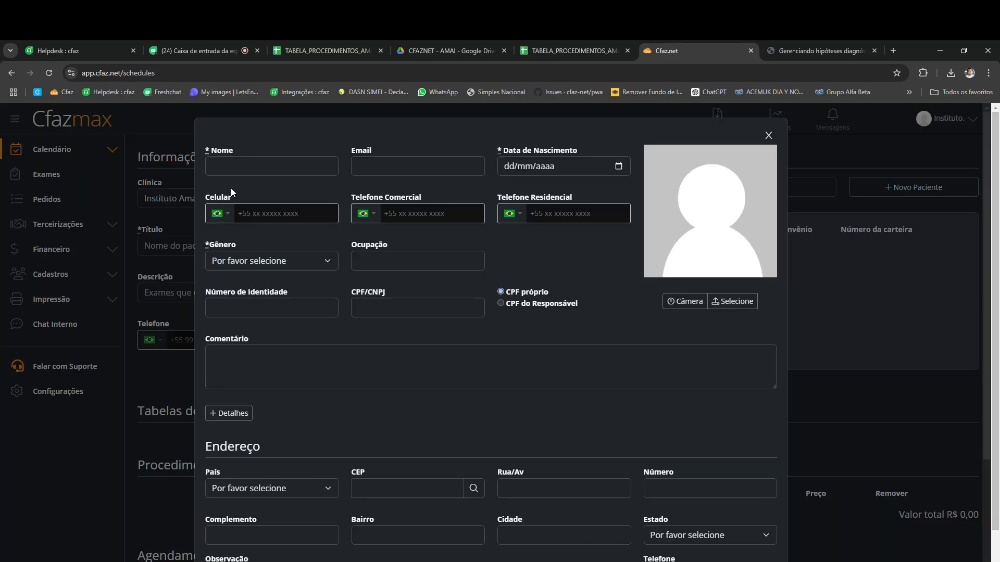
pyautogui.click(256, 168)
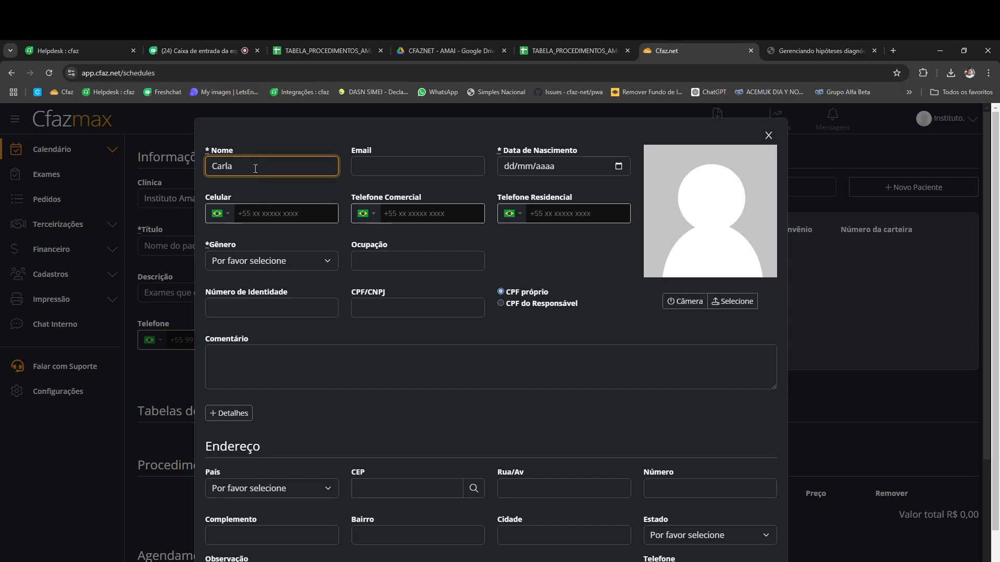
pyautogui.click(512, 167)
pyautogui.write('12')
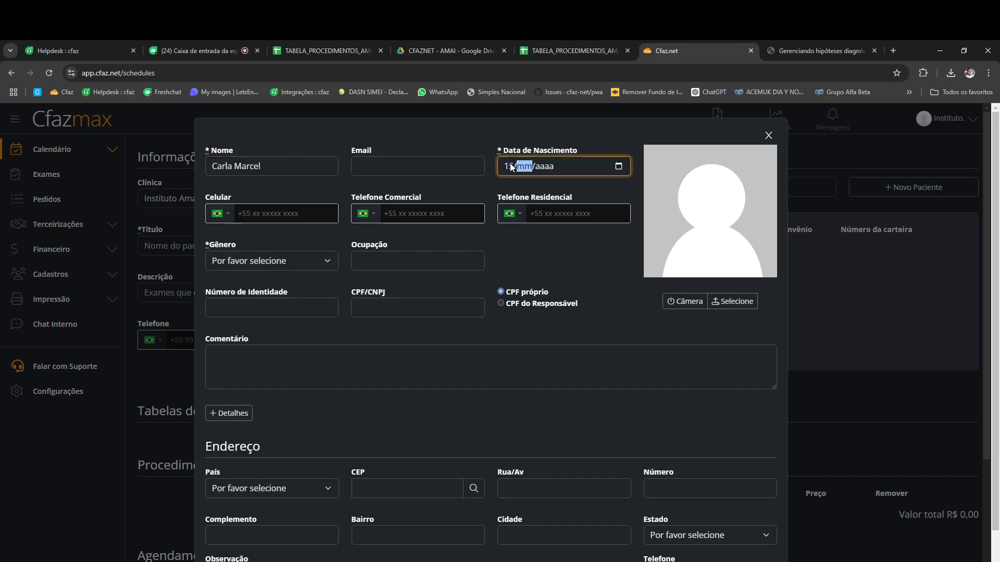
pyautogui.write('02')
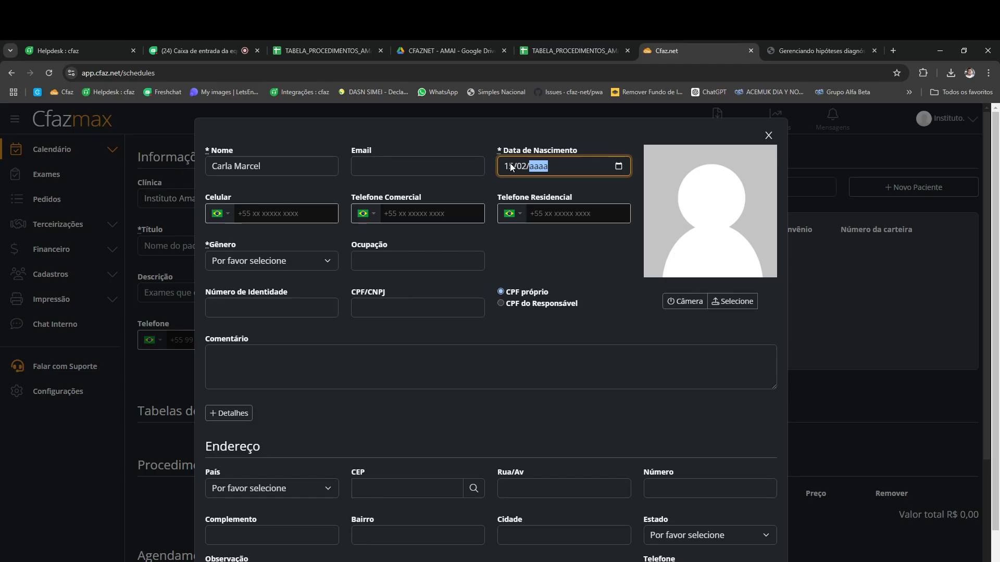
pyautogui.write('1985')
# Step: Set gender to Feminino, enter identity number and CPF, then copy the identity number
pyautogui.click(279, 260)
pyautogui.click(252, 296)
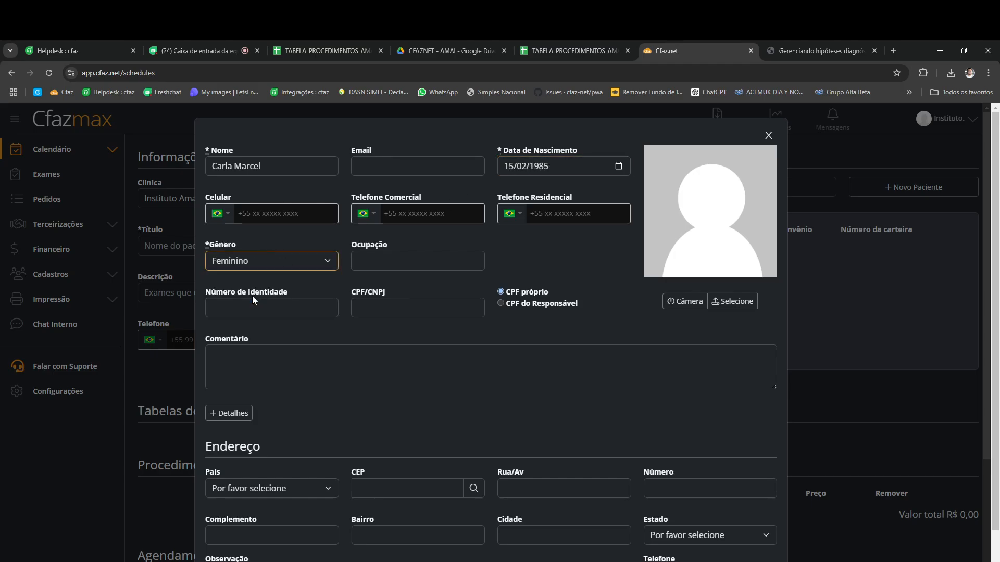
pyautogui.click(246, 308)
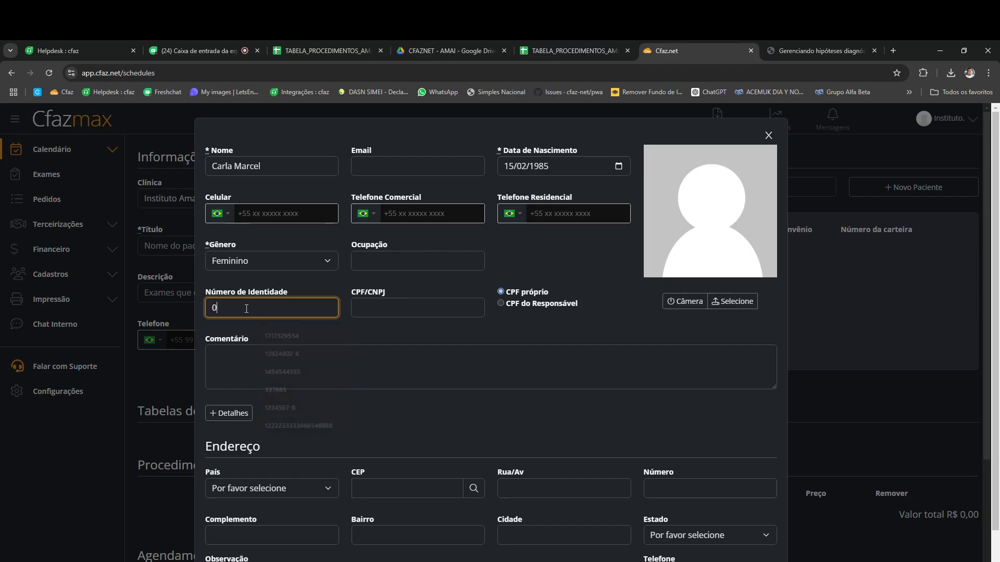
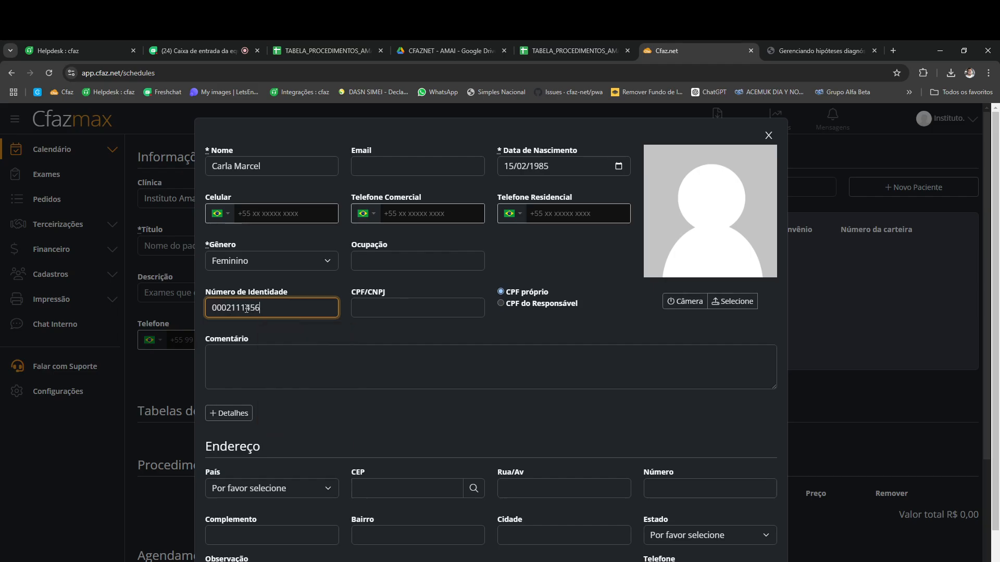
pyautogui.click(402, 309)
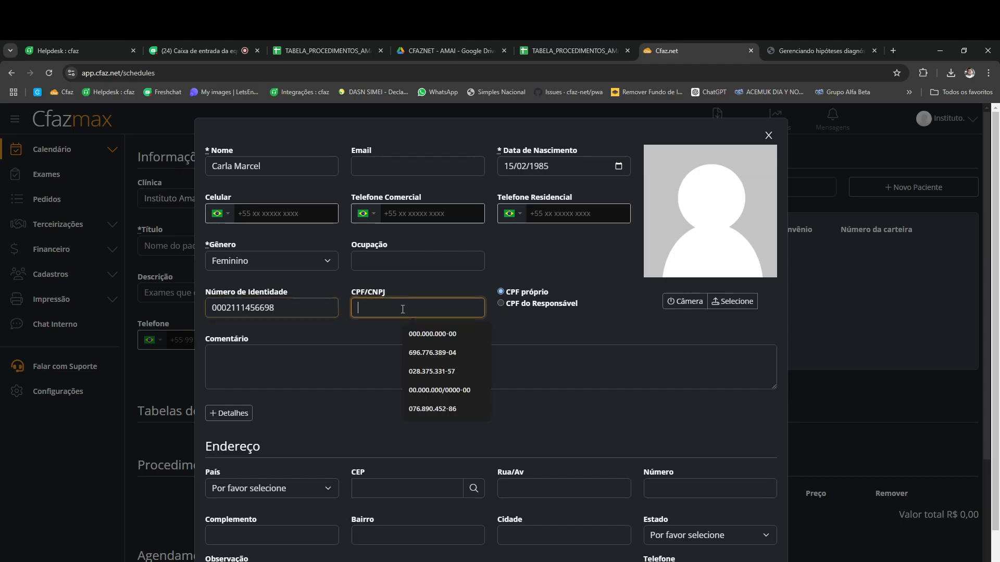
pyautogui.write('000.000.0')
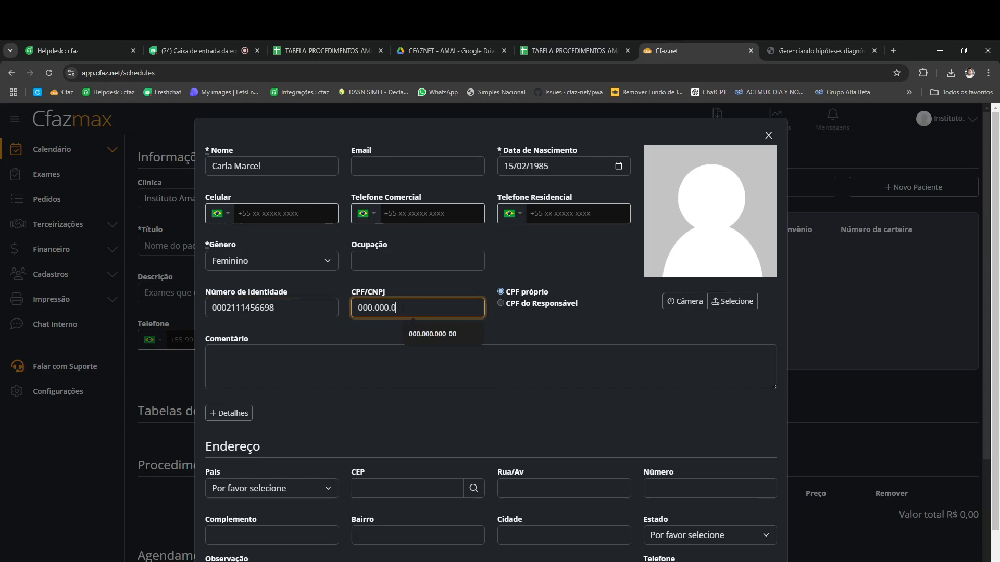
pyautogui.write('00-00')
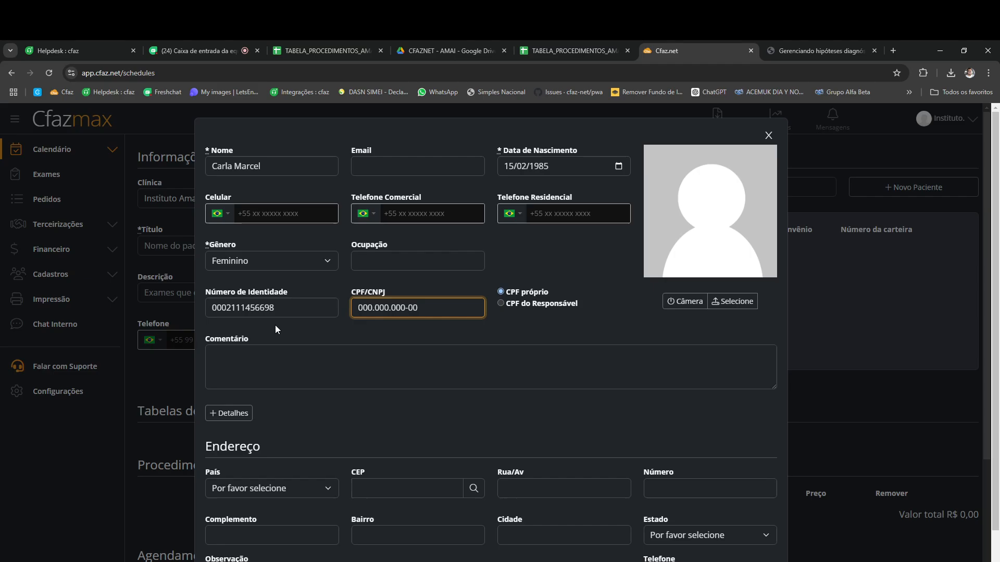
pyautogui.moveTo(283, 308); pyautogui.dragTo(208, 308)
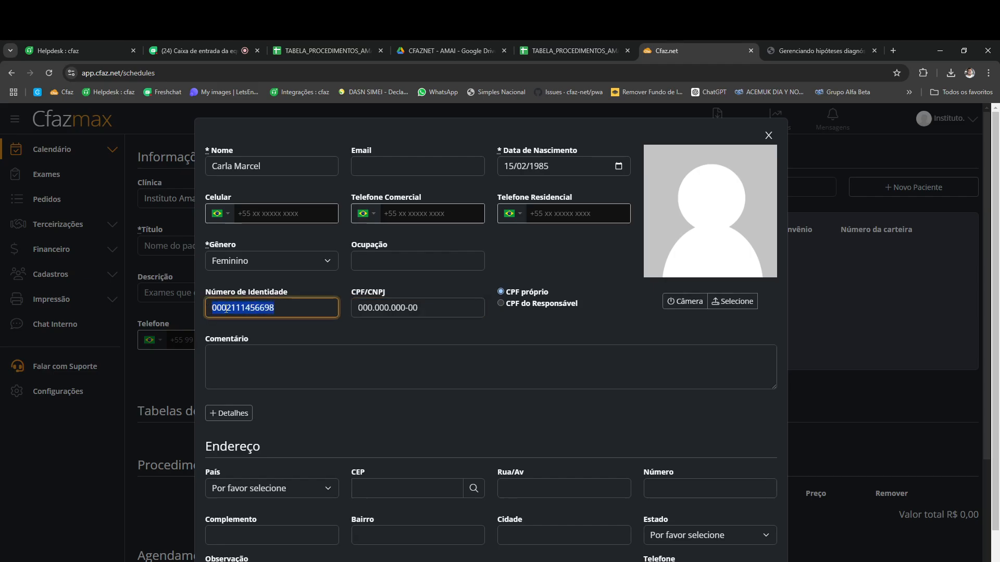
pyautogui.rightClick(227, 312)
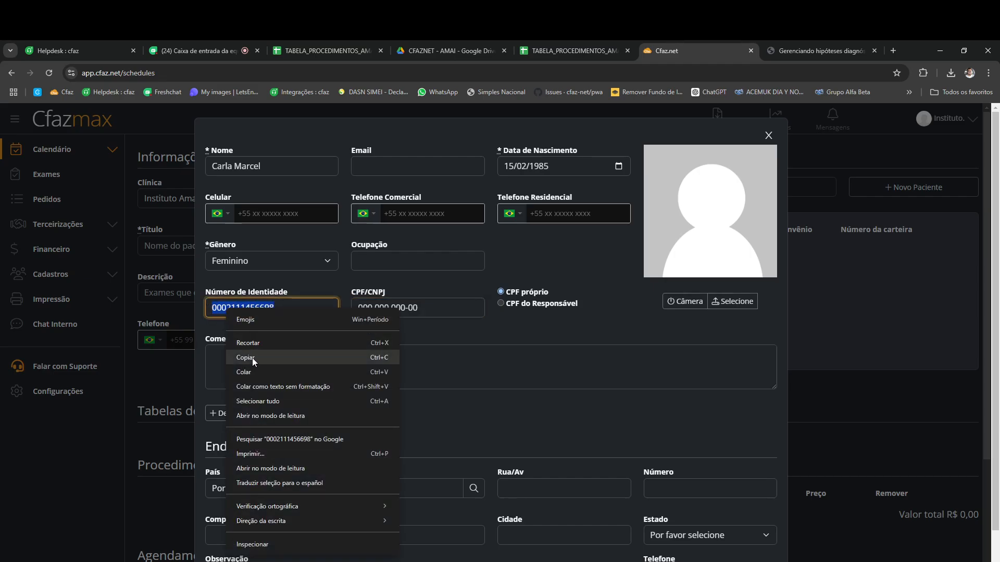
pyautogui.click(246, 358)
# Step: Give her Instituto Amai insurance, paste the identity number as card number, and create the patient
pyautogui.scroll(-3, 285, 453)
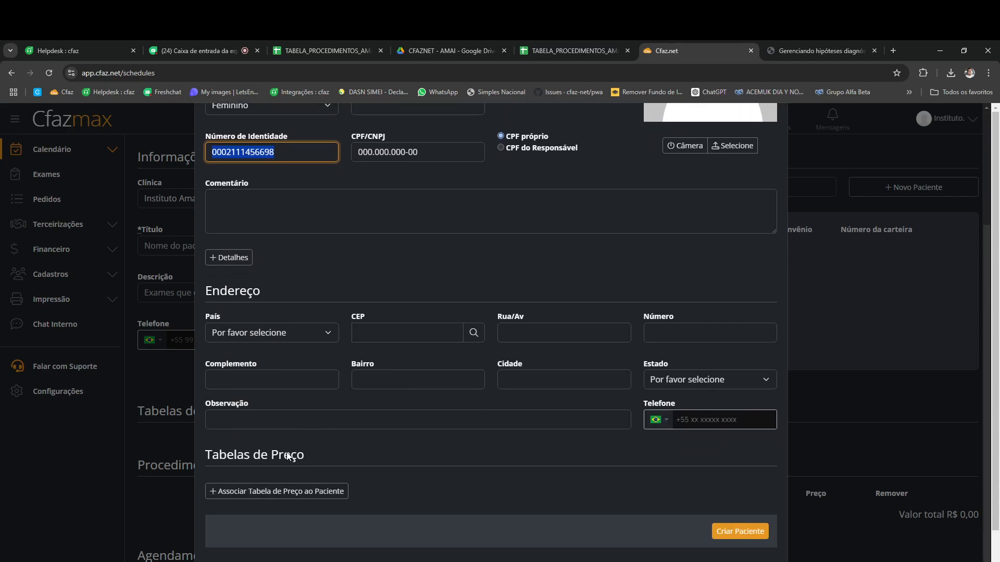
pyautogui.moveTo(307, 462); pyautogui.dragTo(211, 462)
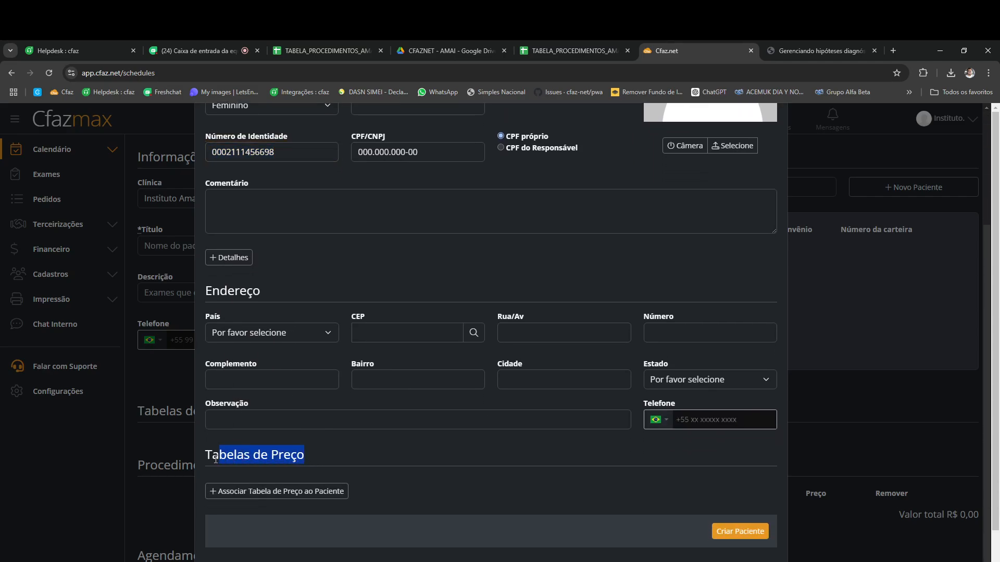
pyautogui.click(203, 463)
pyautogui.tripleClick(203, 463)
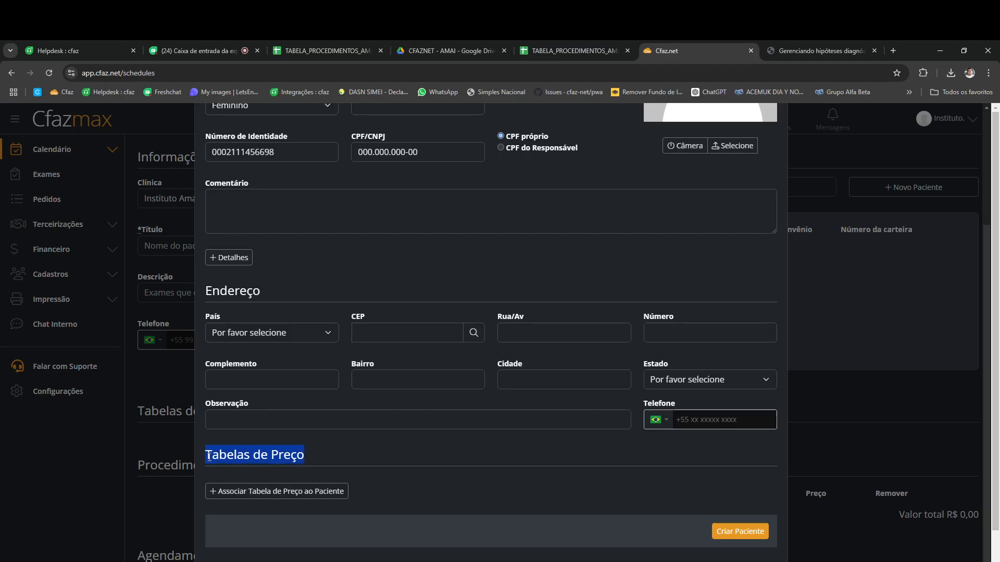
pyautogui.click(284, 493)
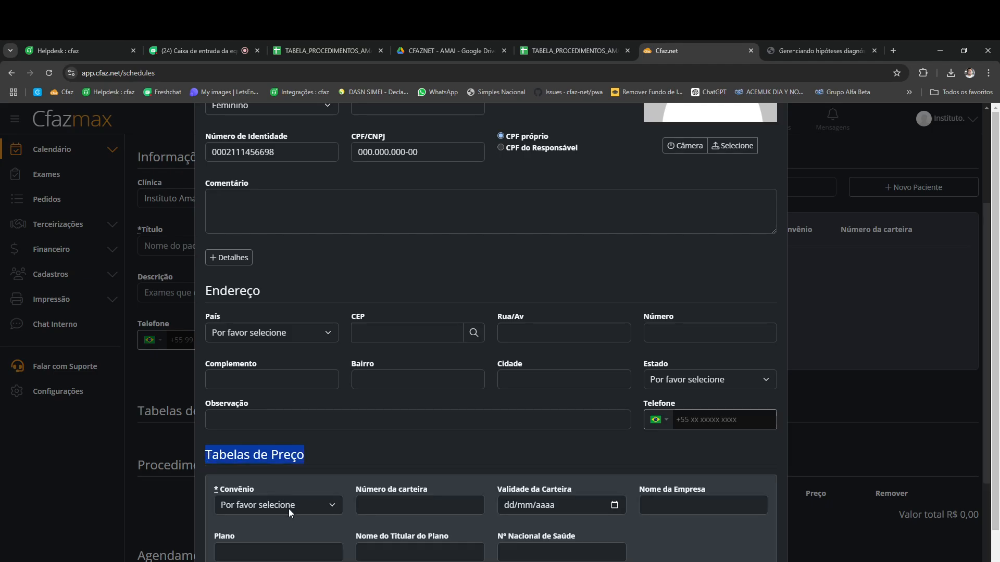
pyautogui.click(286, 505)
pyautogui.click(277, 541)
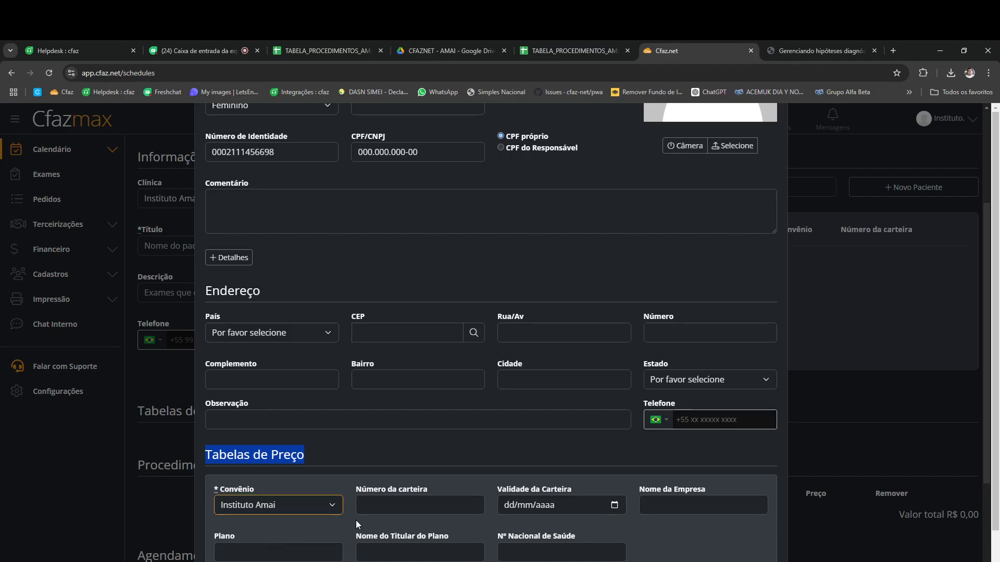
pyautogui.click(372, 506)
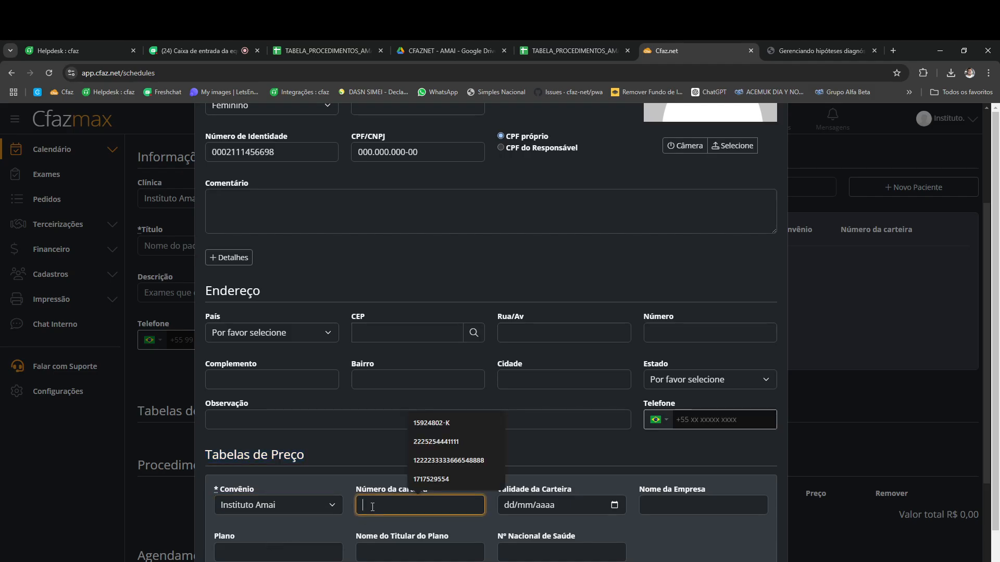
pyautogui.hotkey('ctrl', 'v')
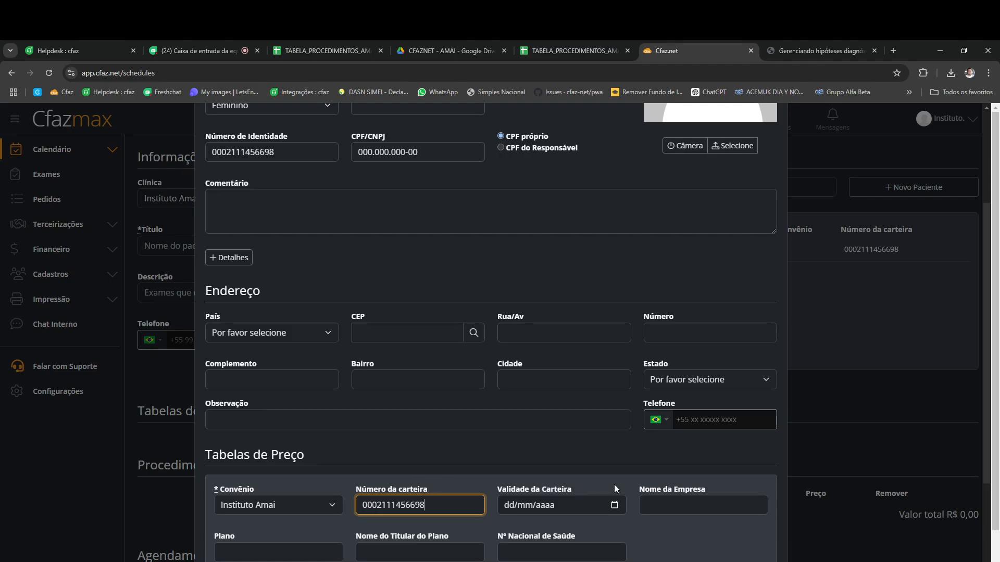
pyautogui.scroll(-3, 693, 465)
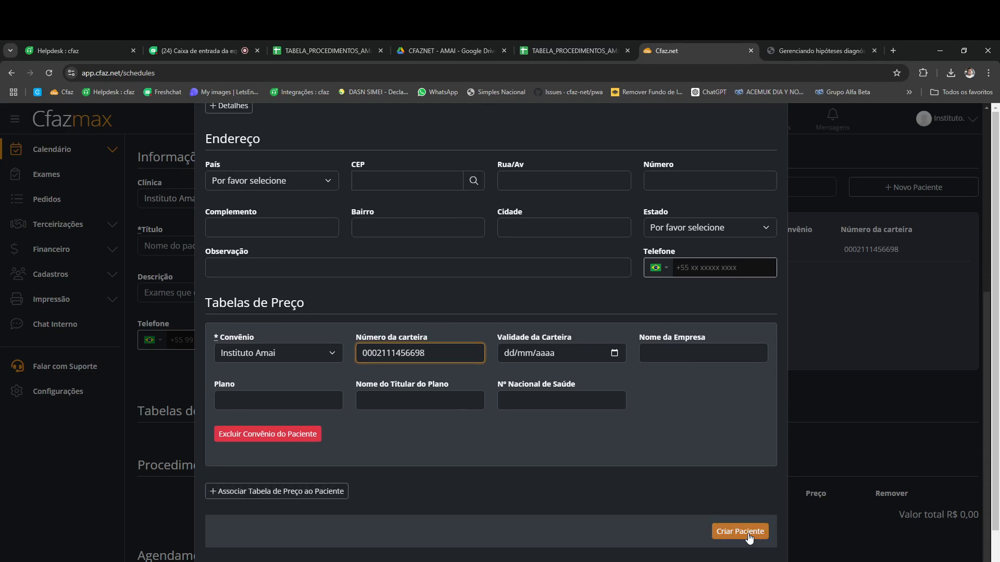
pyautogui.click(740, 532)
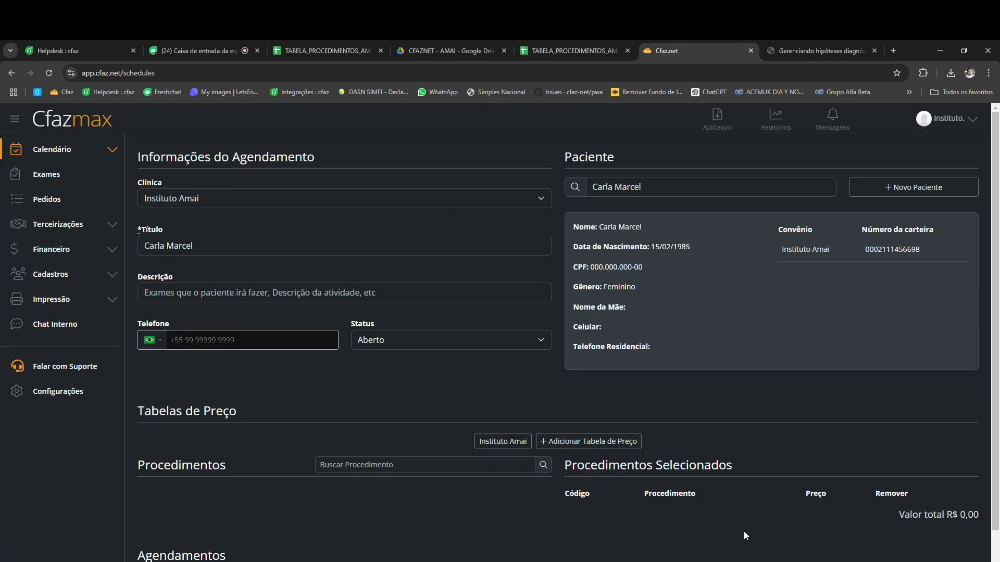
# Step: Load the Instituto Amai price table and browse its R$ 0,00 procedure list
pyautogui.click(501, 441)
pyautogui.scroll(-4, 292, 425)
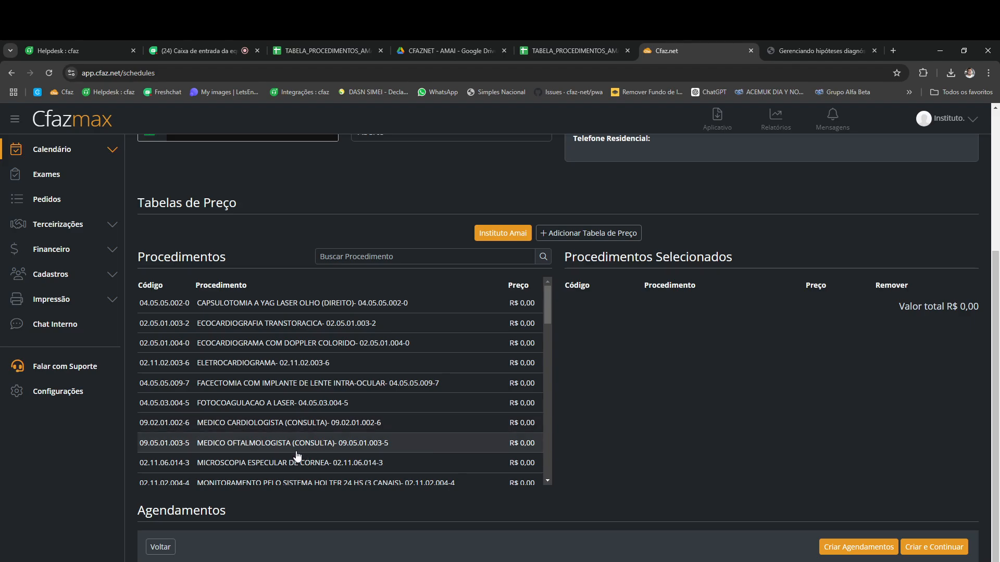
pyautogui.scroll(-4, 297, 456)
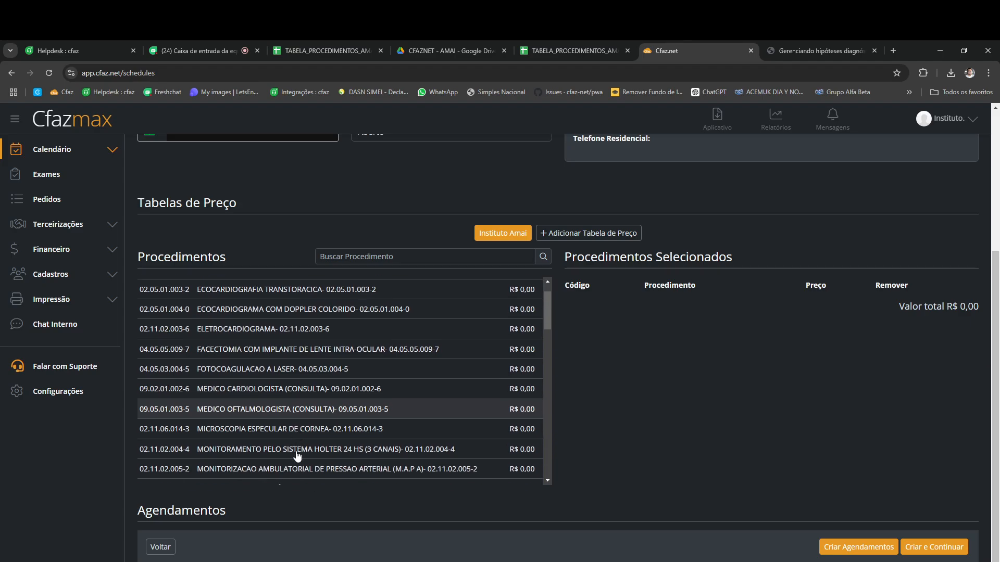
pyautogui.scroll(2, 298, 457)
pyautogui.scroll(1, 298, 457)
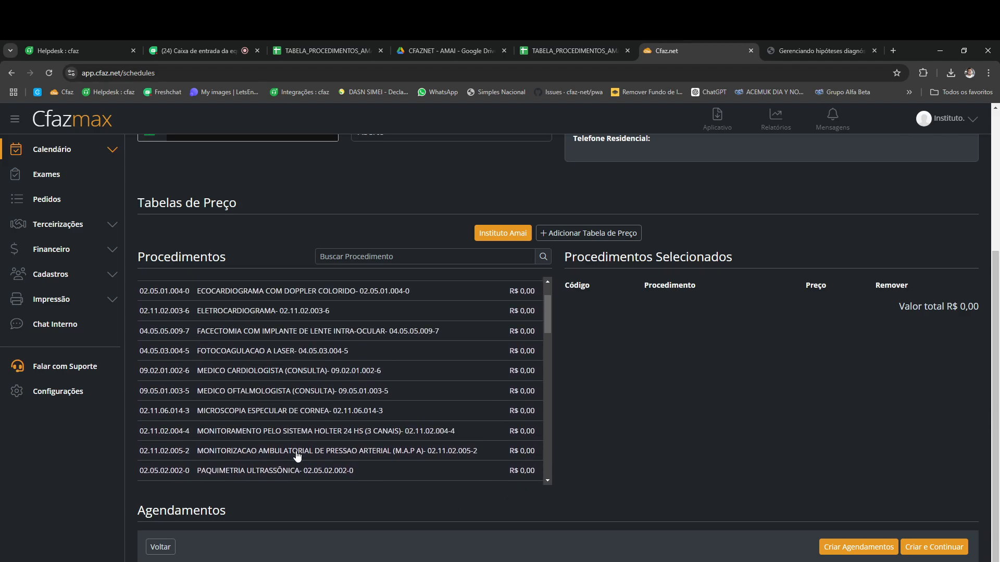
pyautogui.scroll(-1, 298, 457)
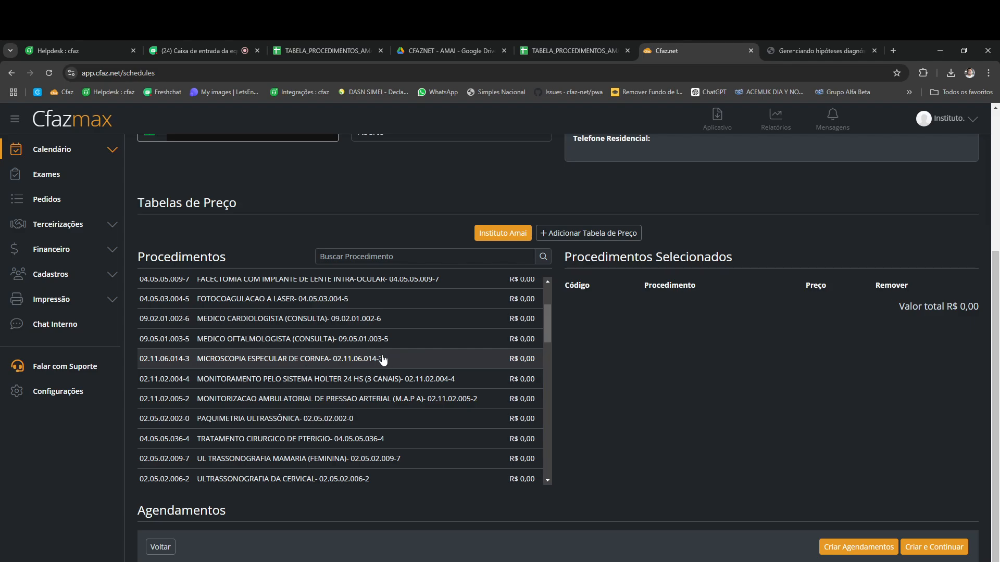
# Step: Add MICROSCOPIA ESPECULAR DE CORNEA and choose the Oftalmo - Instituto Amai agenda
pyautogui.click(346, 362)
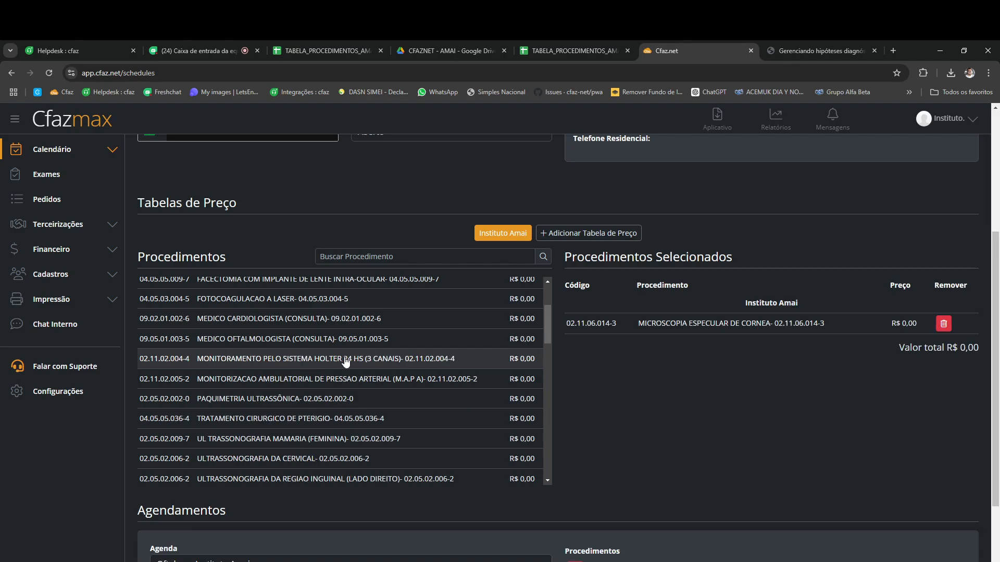
pyautogui.scroll(-2, 660, 390)
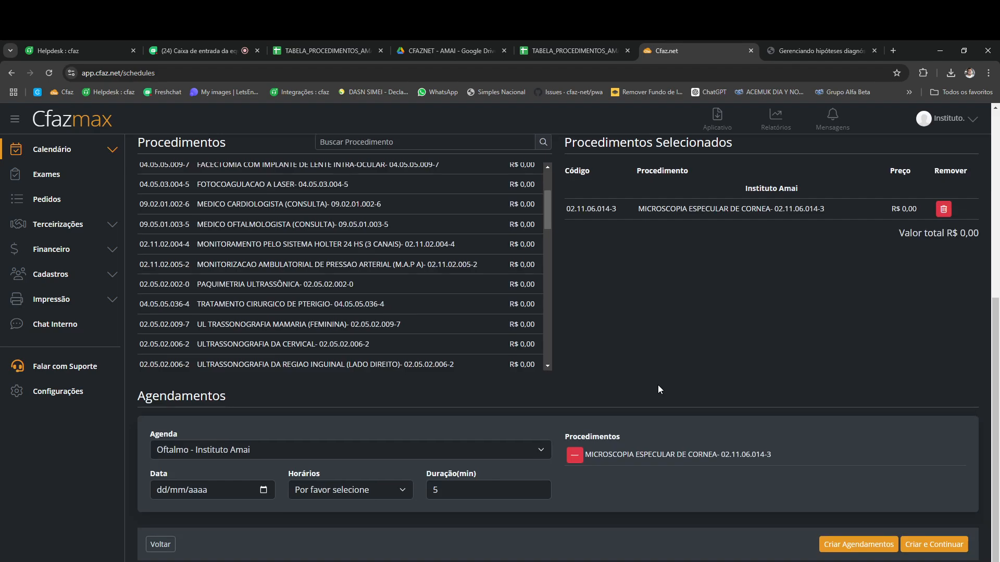
pyautogui.click(223, 450)
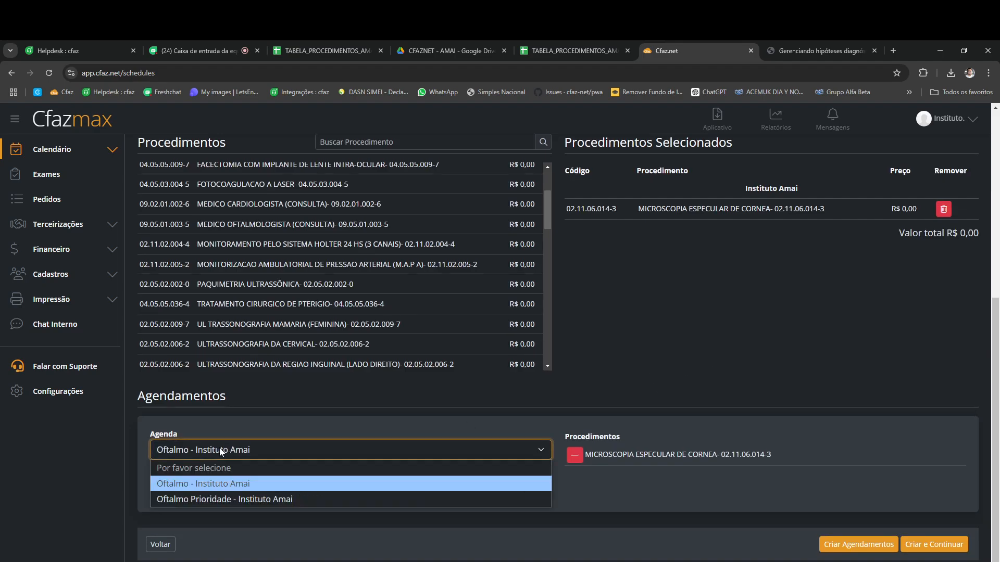
pyautogui.click(193, 483)
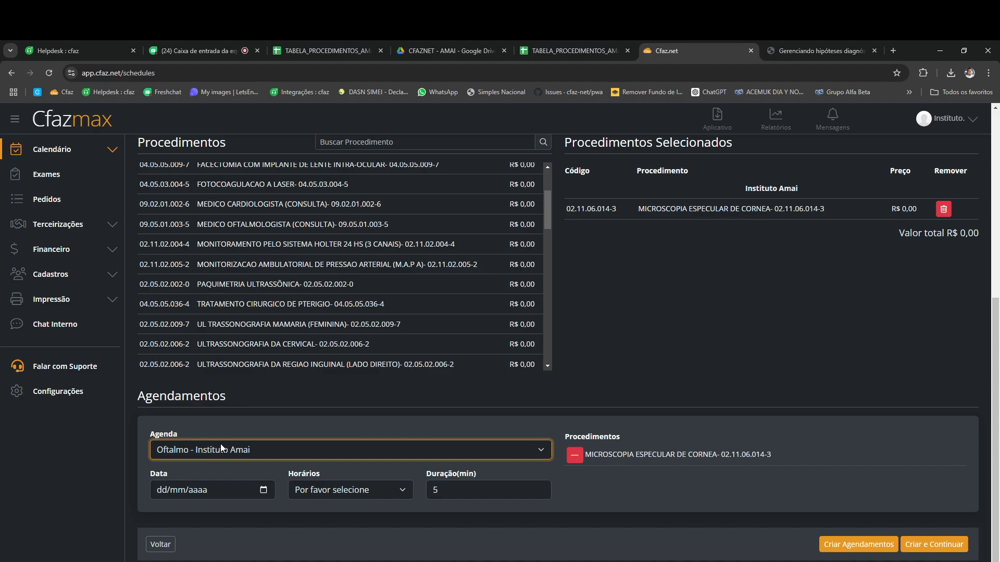
# Step: Book 09/09/2024 at 08:00 - 08:05 with a 5-minute duration and create the appointment
pyautogui.click(263, 491)
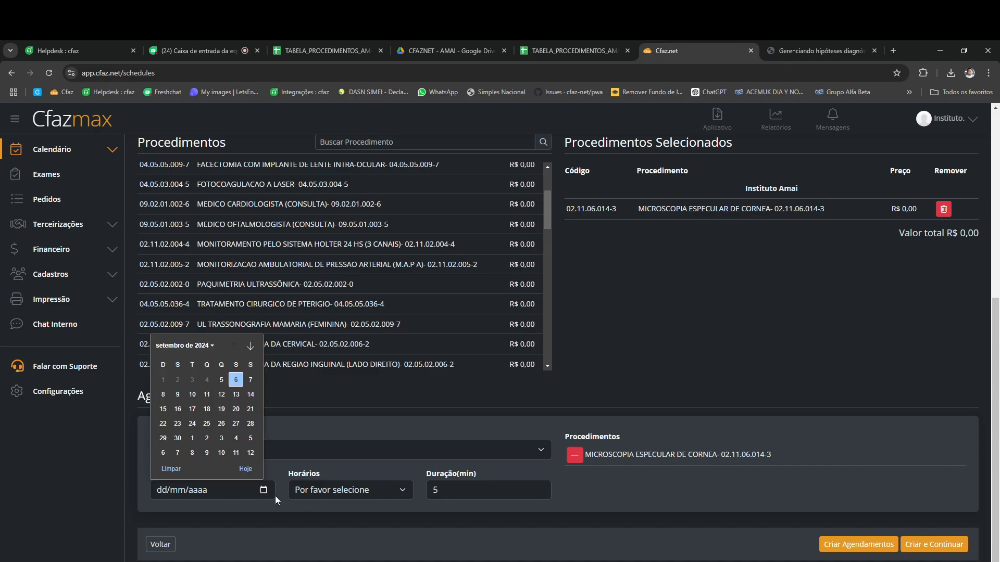
pyautogui.click(177, 395)
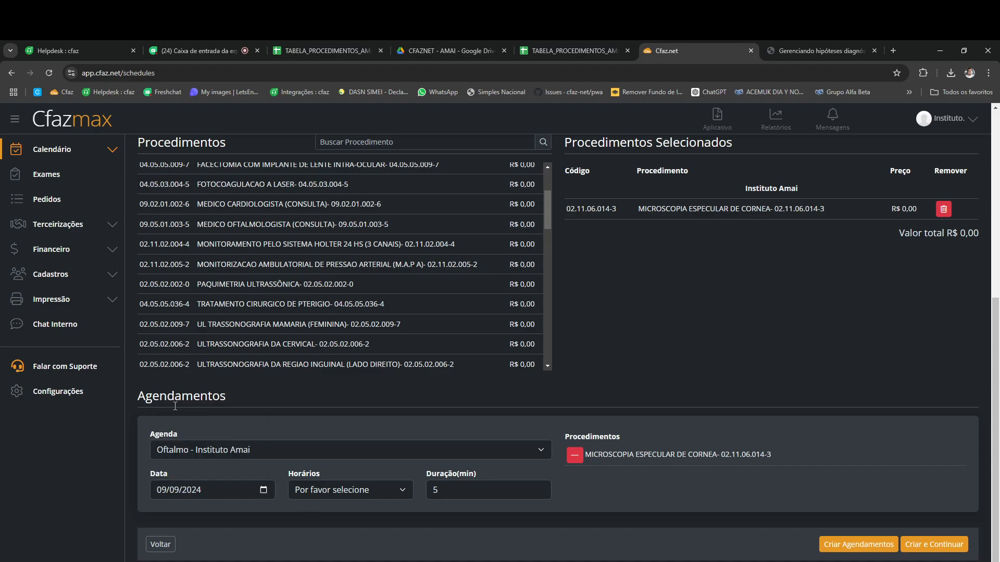
pyautogui.click(364, 490)
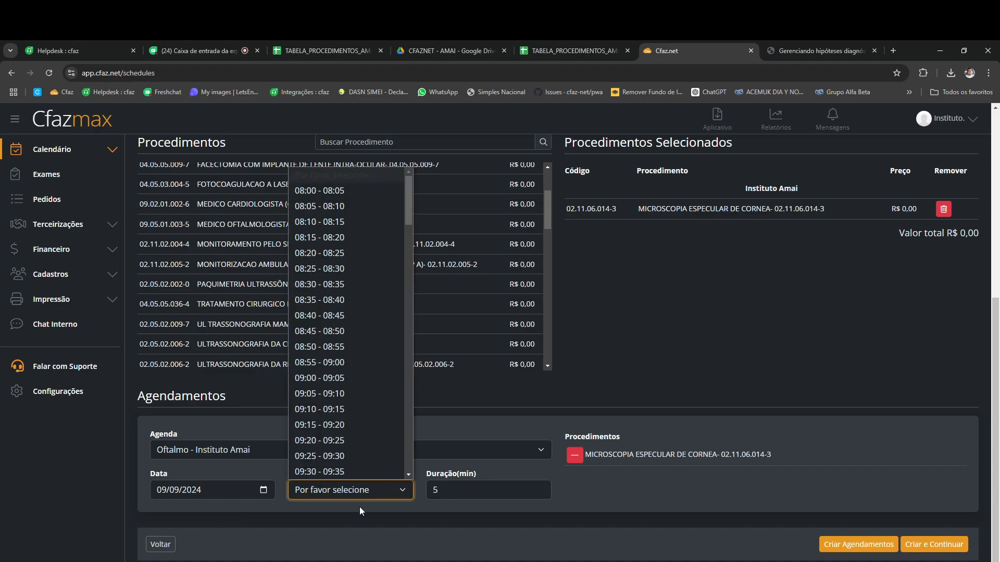
pyautogui.click(336, 191)
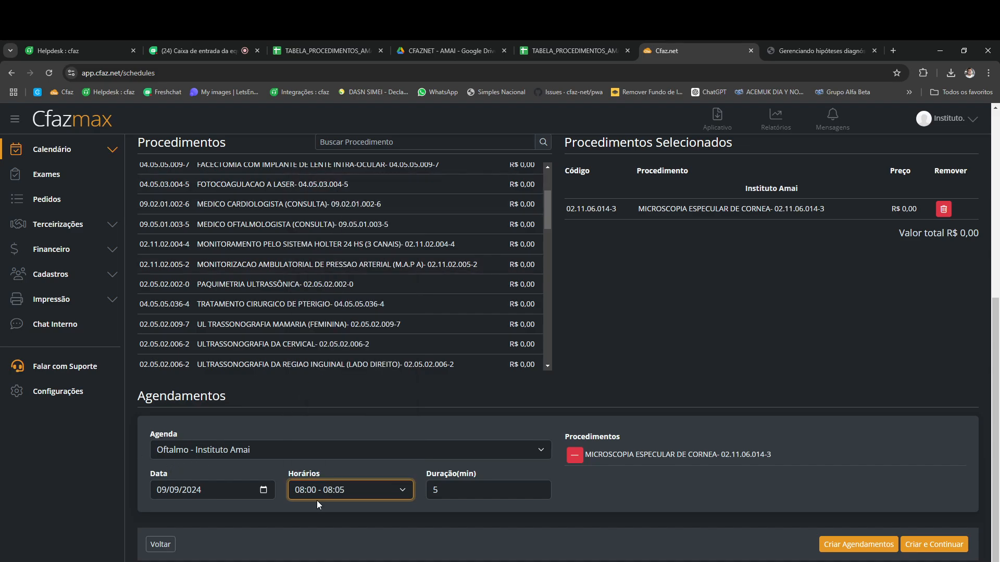
pyautogui.click(446, 486)
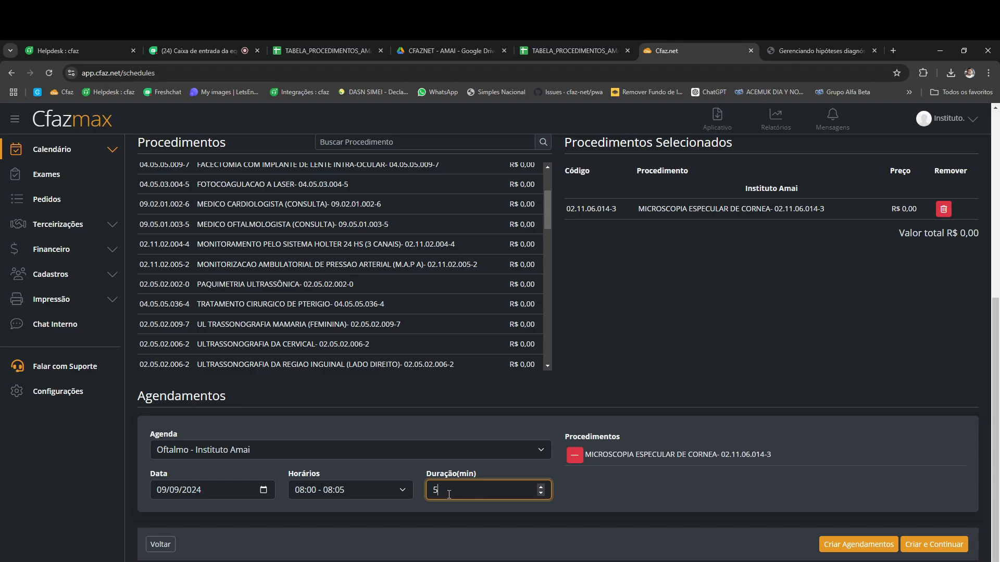
pyautogui.click(859, 546)
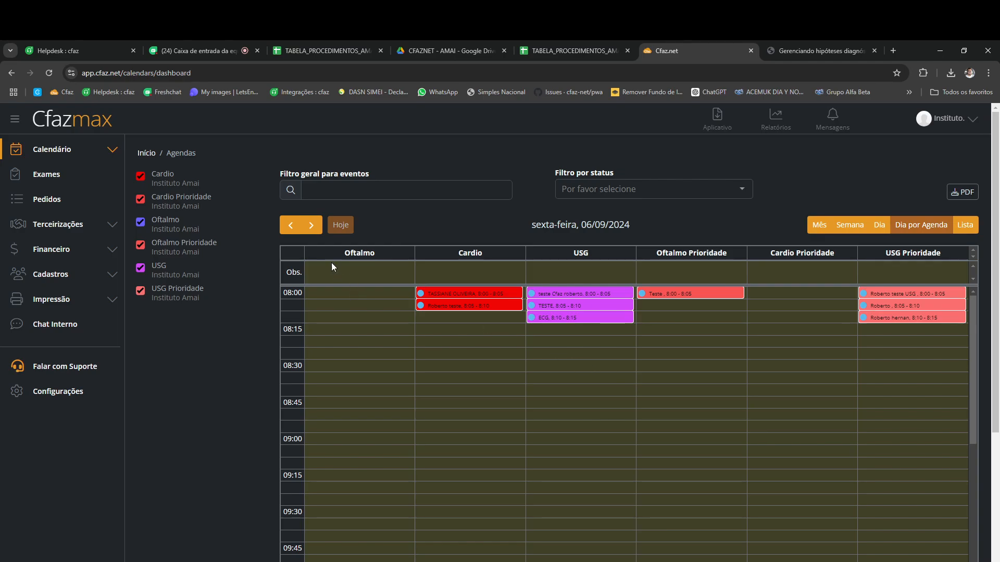
# Step: Go to 09/09/2024 and confirm the 08:00 Oftalmo booking lists corneal microscopy
pyautogui.click(311, 225)
pyautogui.click(311, 225)
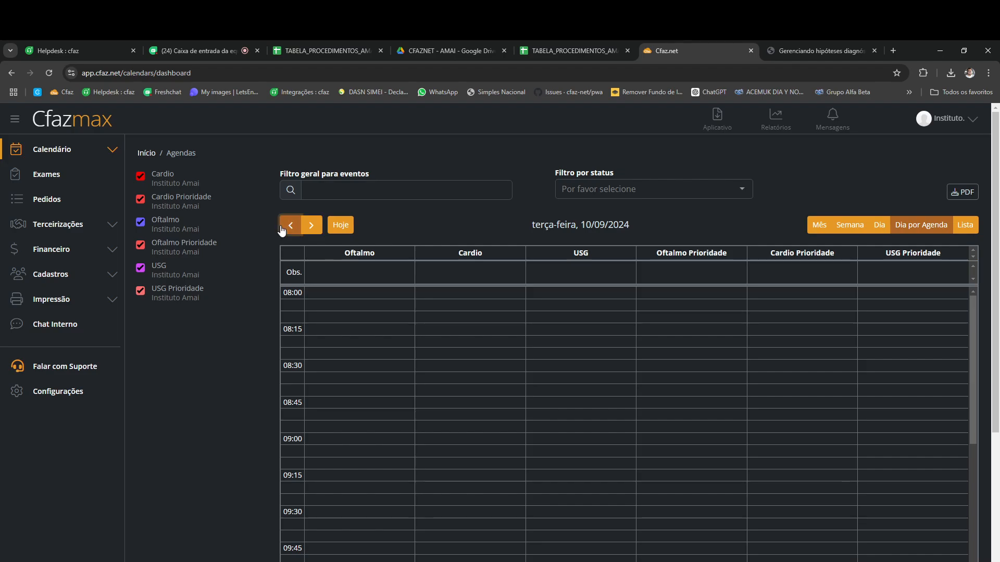
pyautogui.click(289, 225)
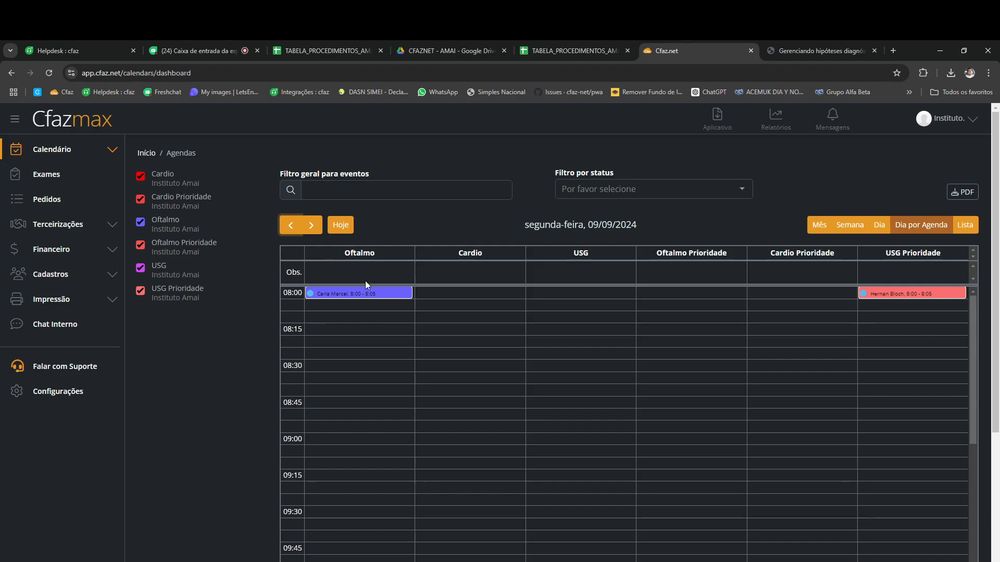
pyautogui.click(345, 295)
pyautogui.click(413, 370)
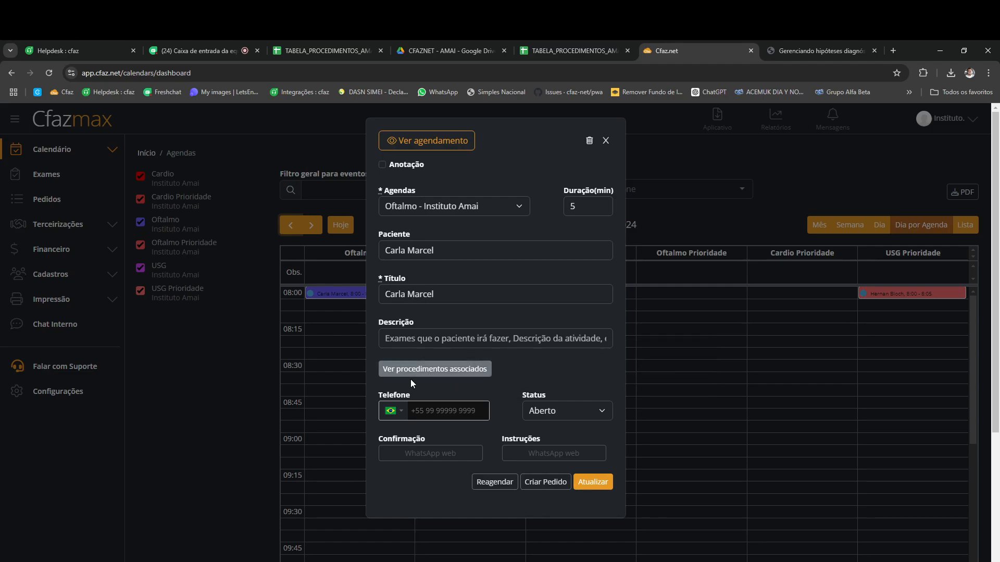
pyautogui.moveTo(438, 372)
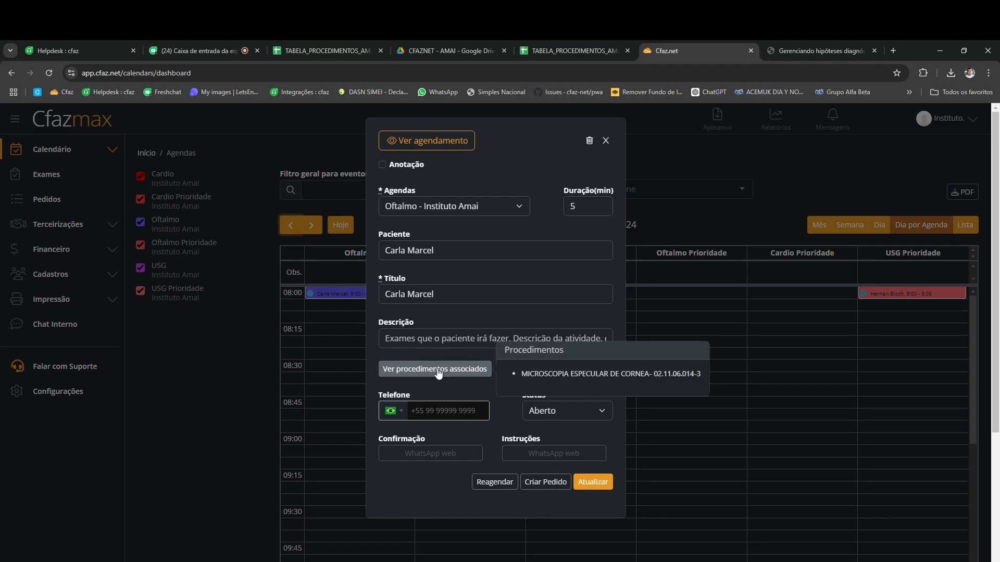
pyautogui.click(606, 141)
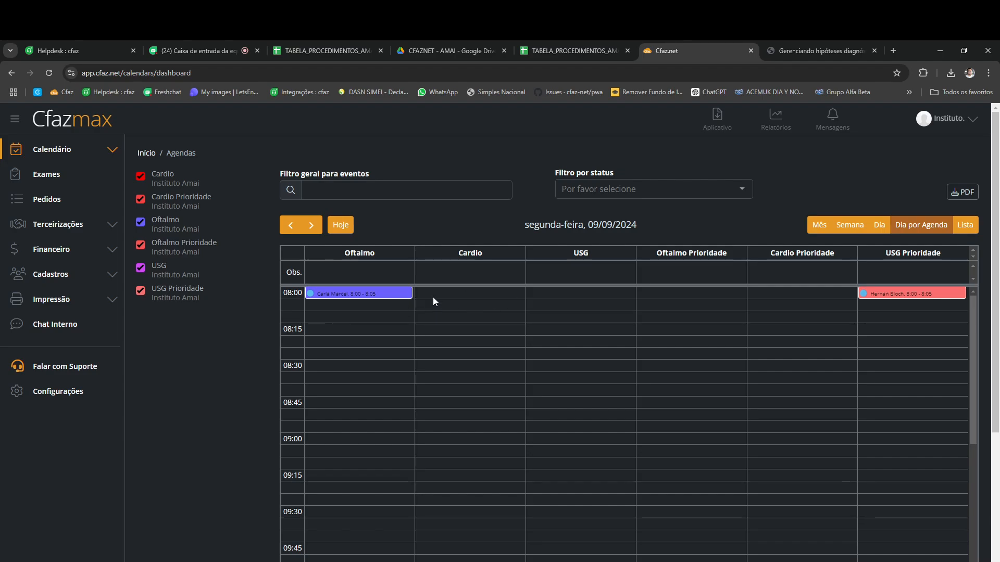
# Step: From the 08:00 Oftalmo booking with its procedures shown, start a new order
pyautogui.click(353, 294)
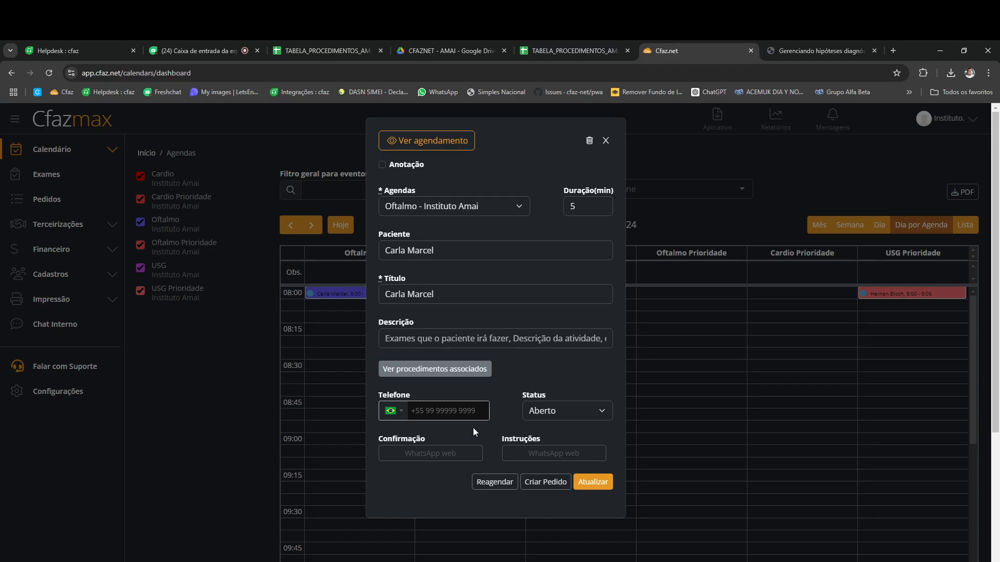
pyautogui.click(465, 371)
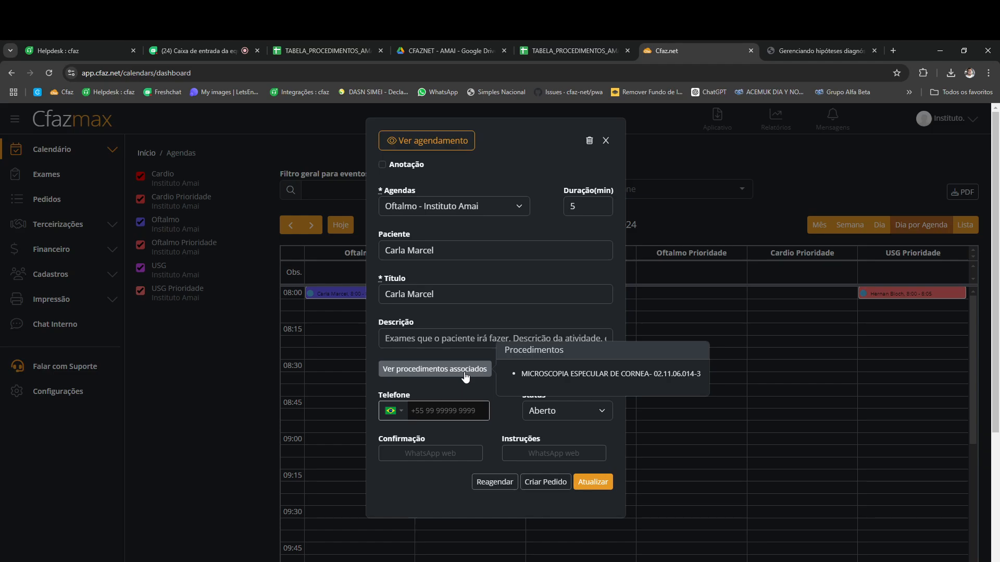
pyautogui.click(547, 483)
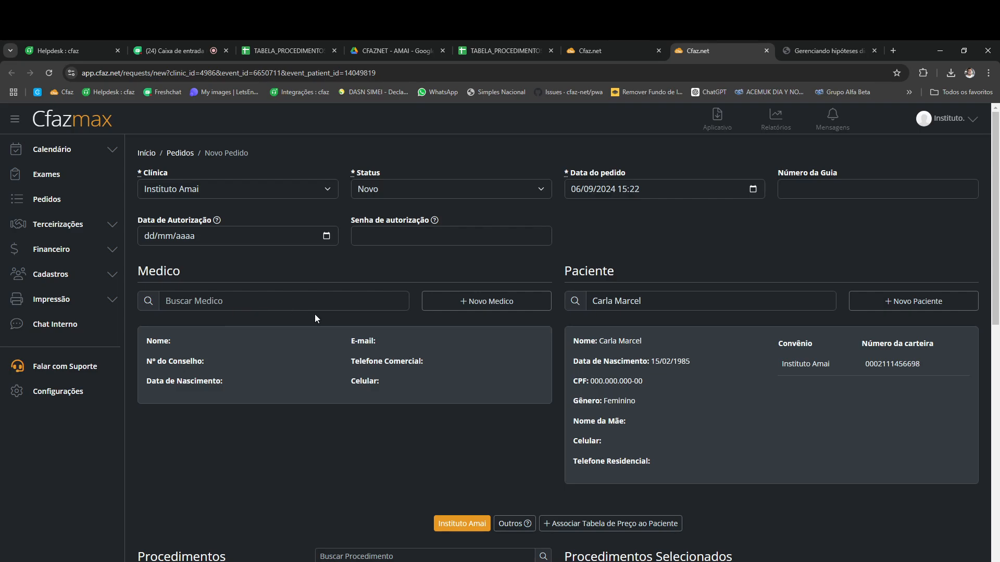
# Step: Create a new doctor with his full name and save him as the order's physician
pyautogui.click(473, 304)
pyautogui.click(226, 171)
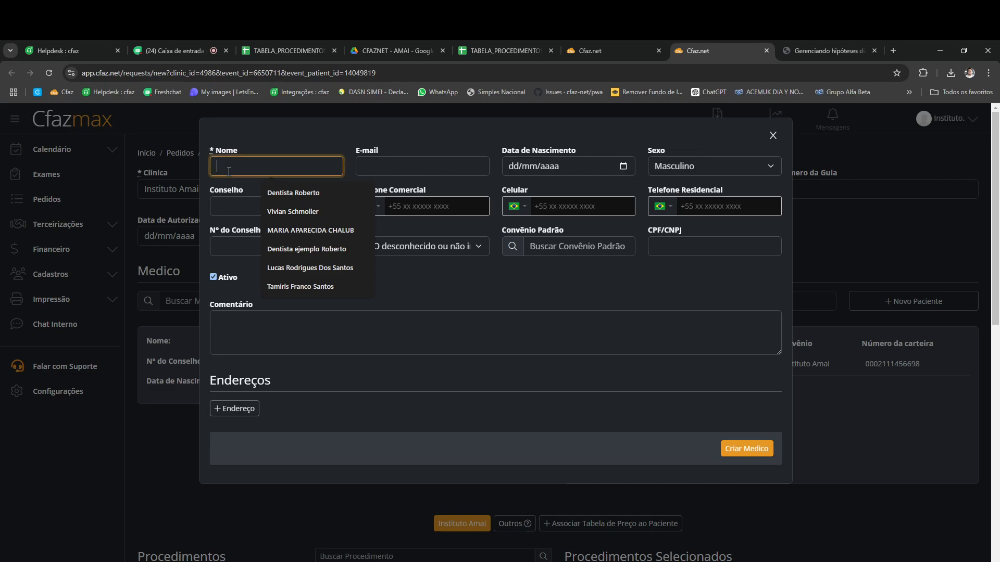
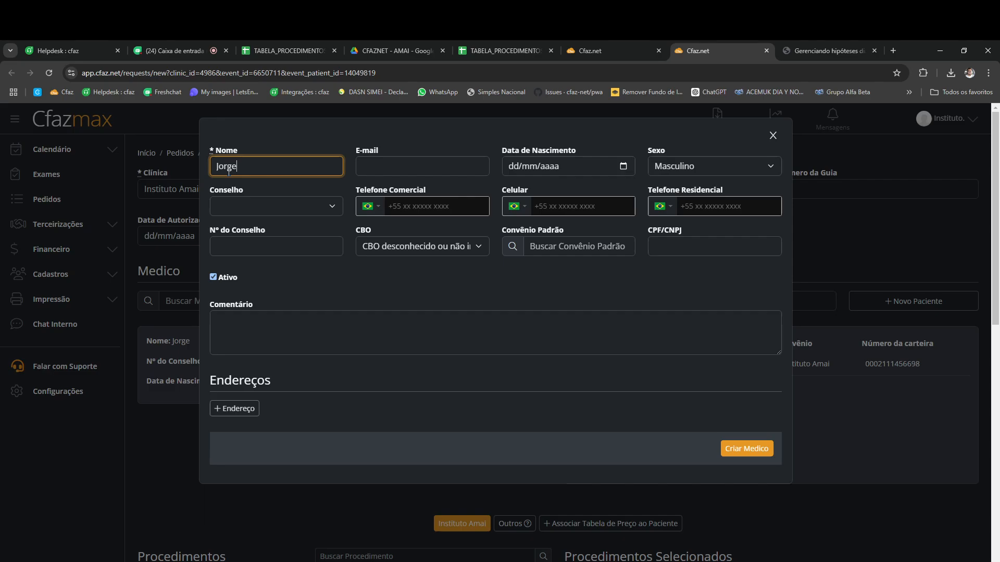
pyautogui.moveTo(242, 151); pyautogui.dragTo(207, 153)
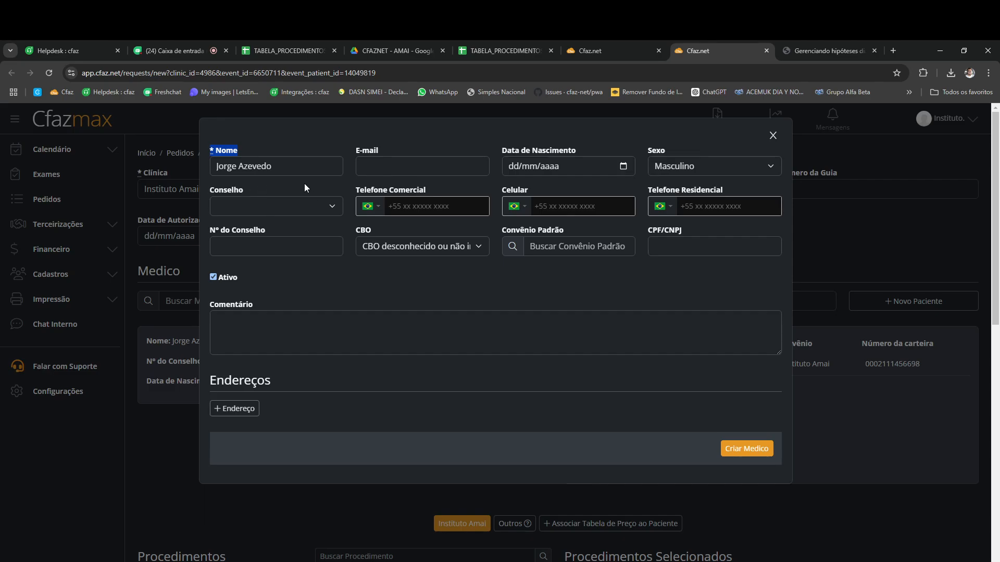
pyautogui.click(390, 166)
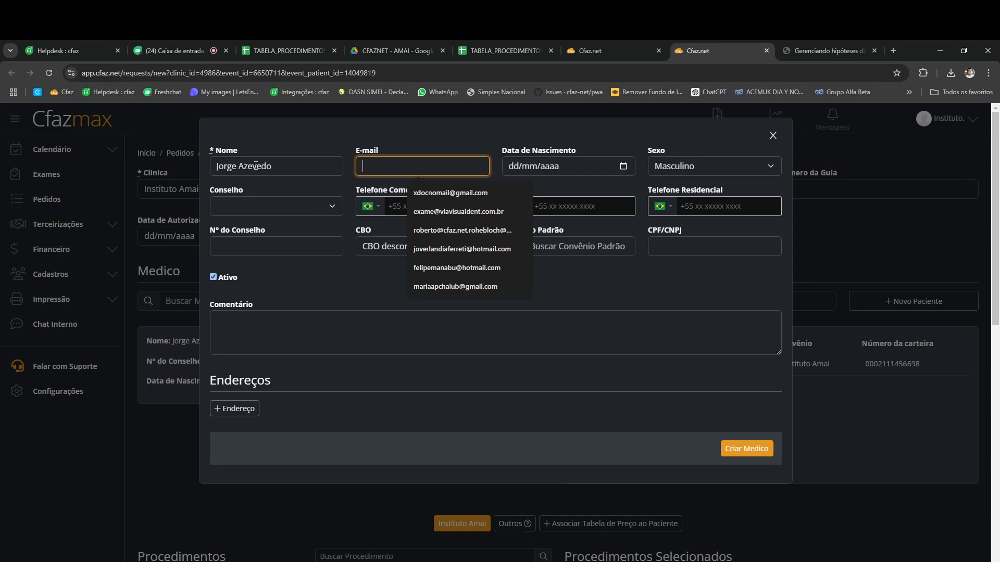
pyautogui.click(603, 268)
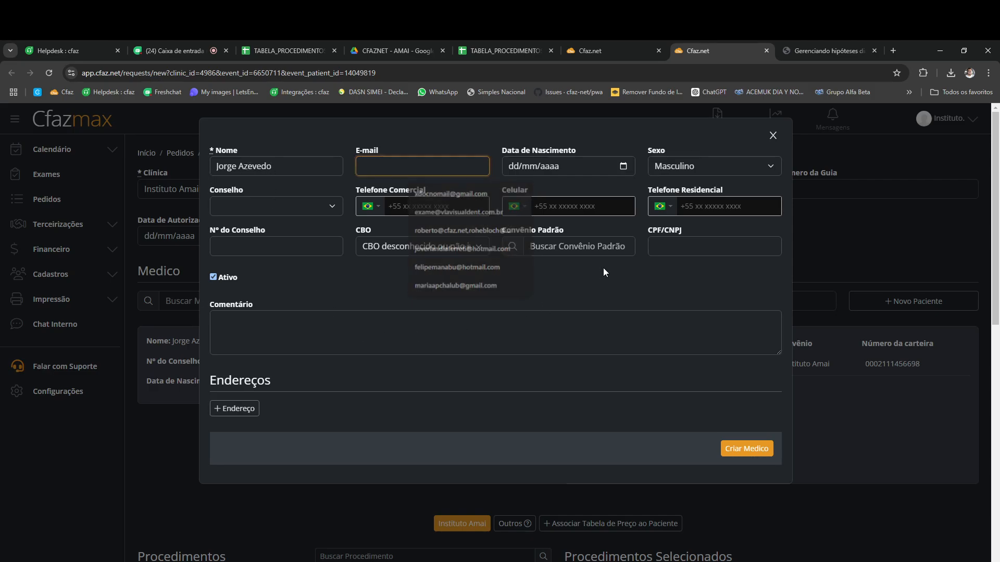
pyautogui.click(747, 449)
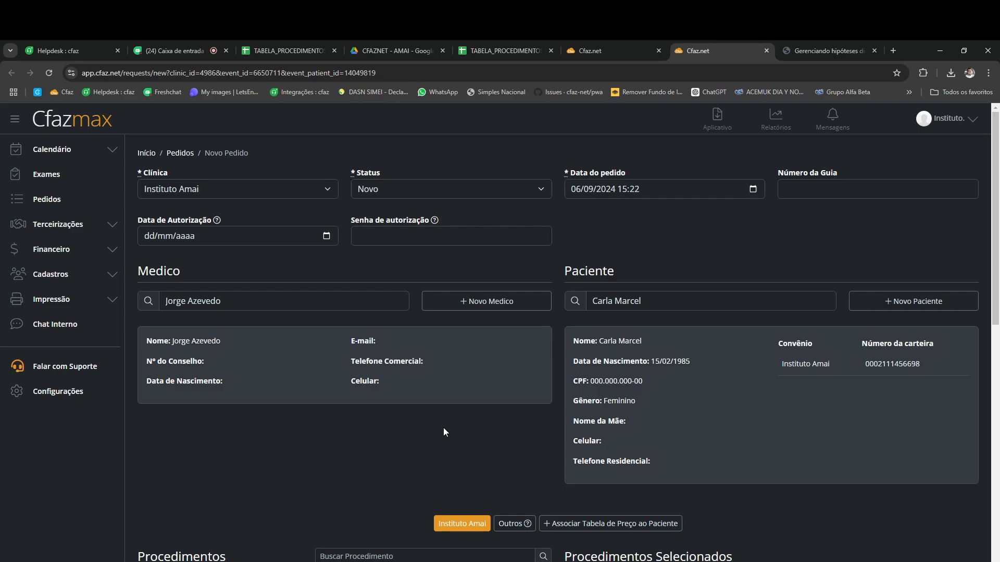
# Step: Select MICROSCOPIA ESPECULAR DE CORNEA (02.11.06.014-3) as the order's procedure
pyautogui.scroll(-5, 444, 432)
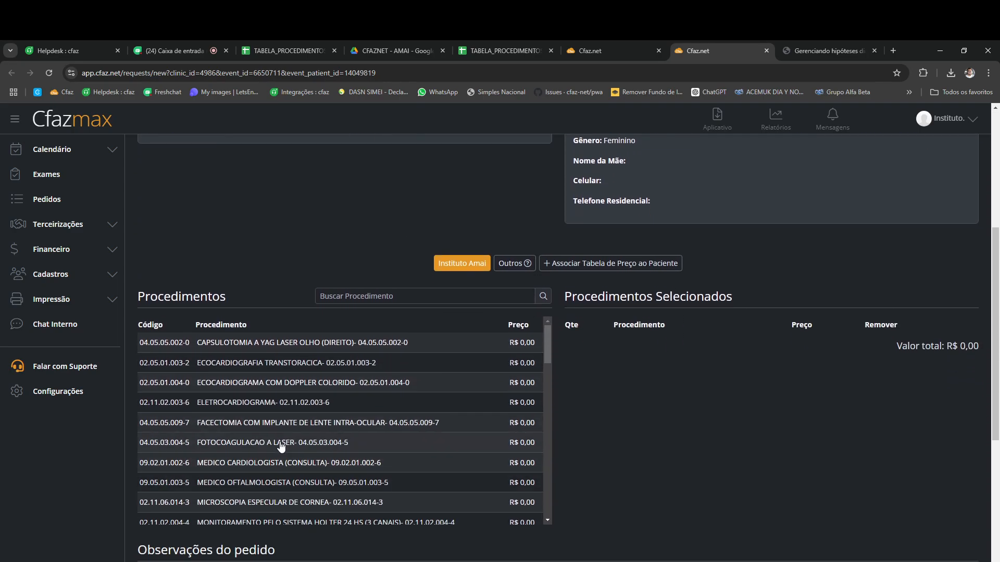
pyautogui.scroll(-1, 301, 446)
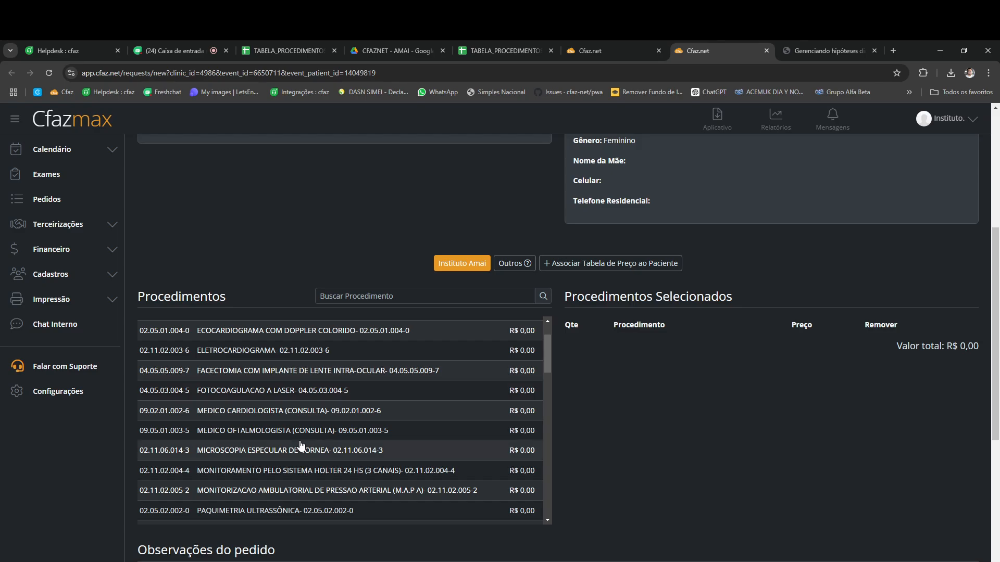
pyautogui.click(272, 454)
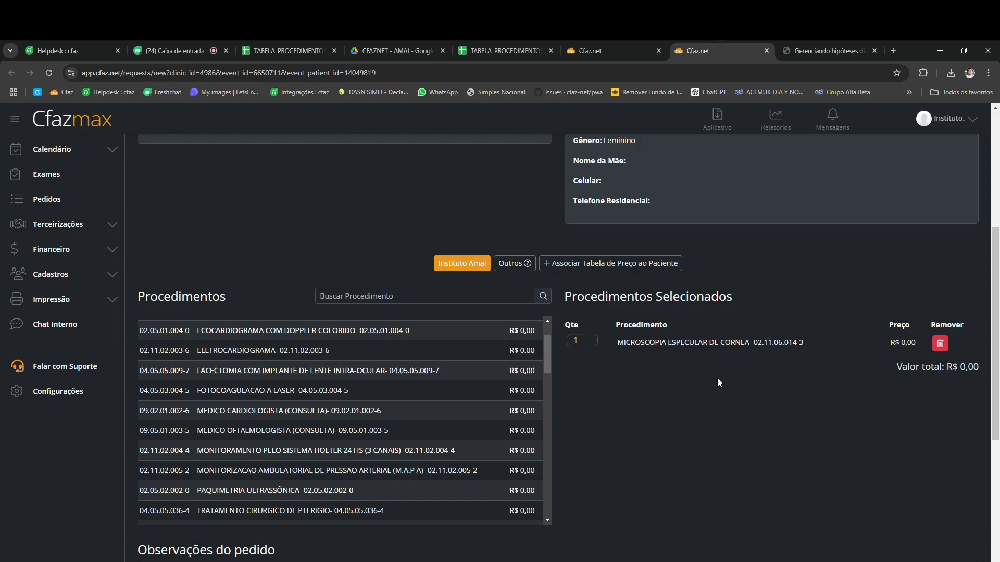
pyautogui.scroll(-6, 717, 382)
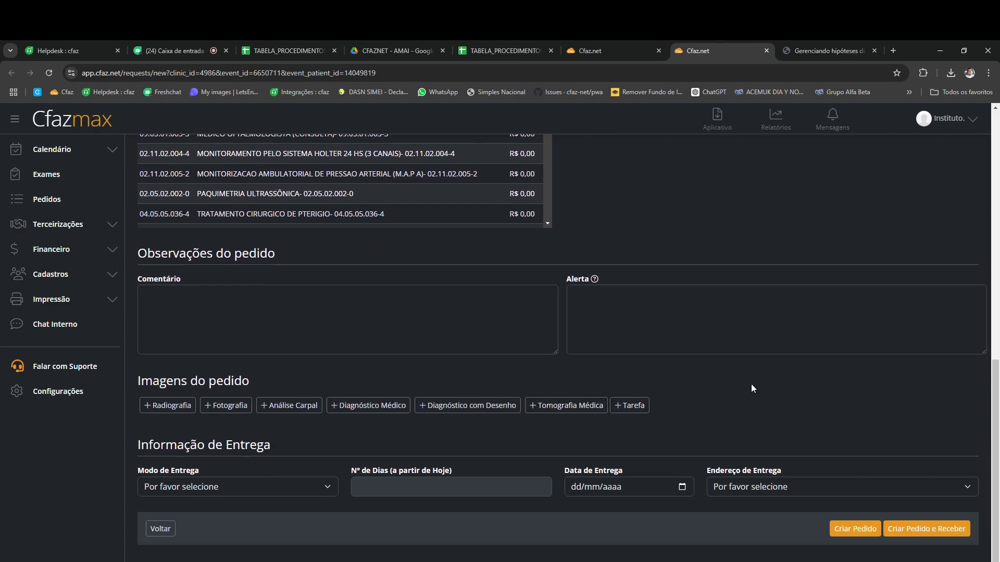
# Step: Add a Diagnóstico Médico exam with Laudo analysis and submit the order
pyautogui.click(371, 410)
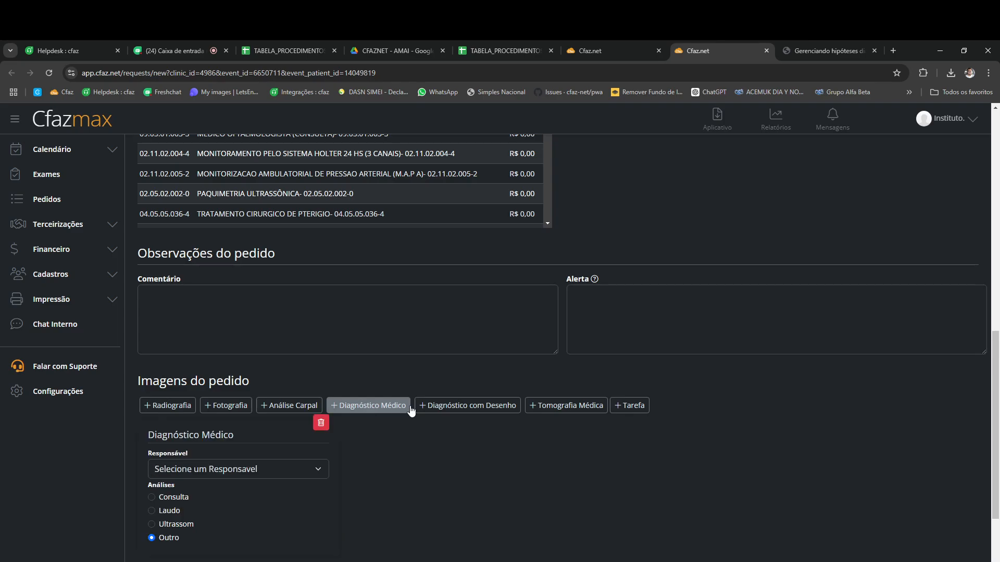
pyautogui.scroll(-3, 925, 398)
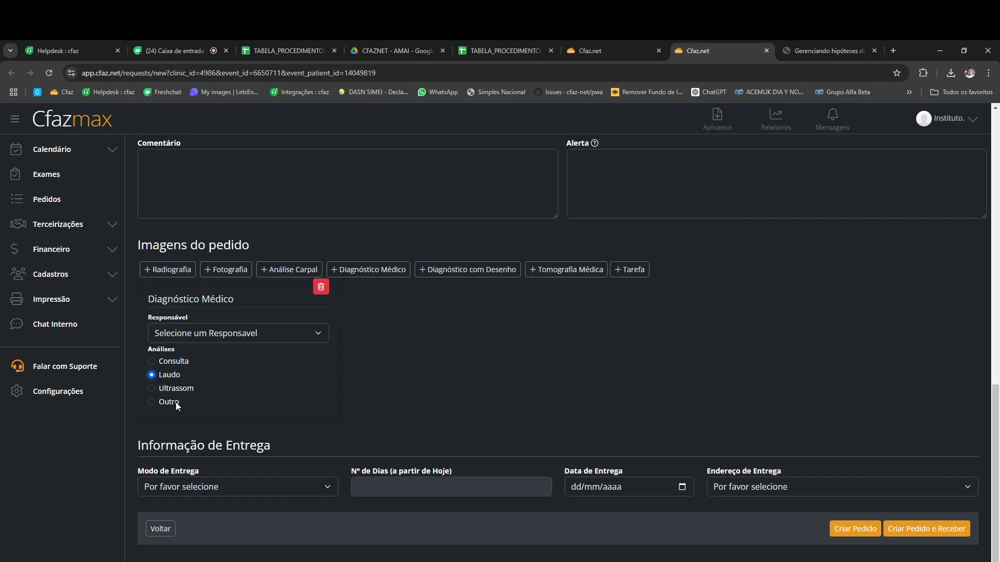
pyautogui.click(858, 530)
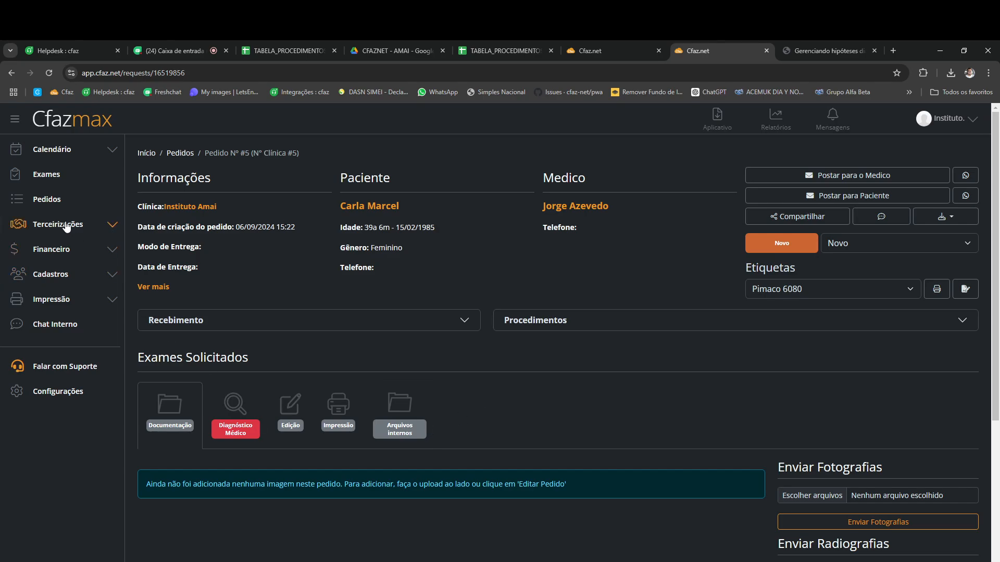
# Step: Open the Pedidos list showing the new order marked Novo (0/1) and Não recebido
pyautogui.click(44, 202)
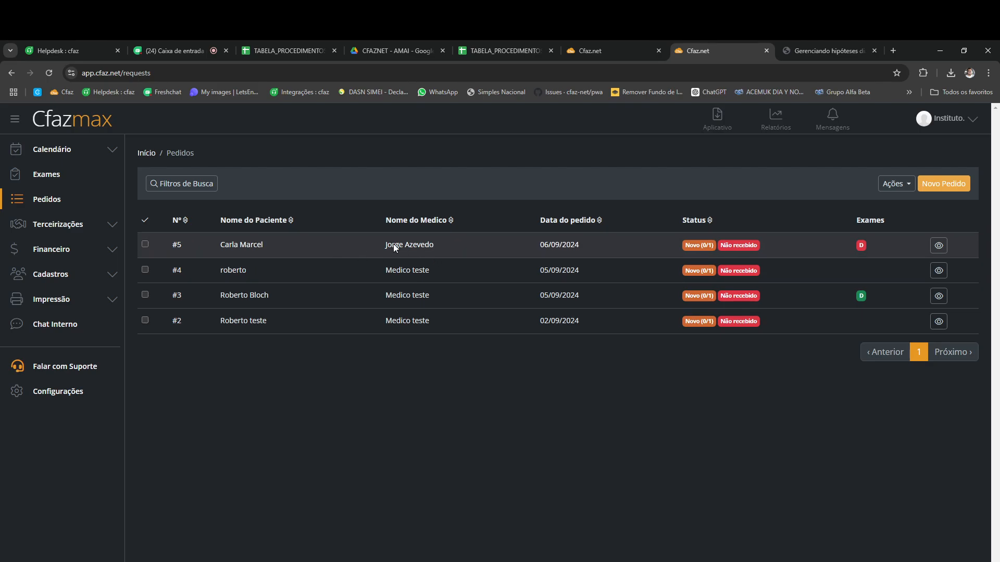
# Step: Open order #5, expand its corneal microscopy procedure, and view its Diagnóstico Médico exam
pyautogui.click(250, 253)
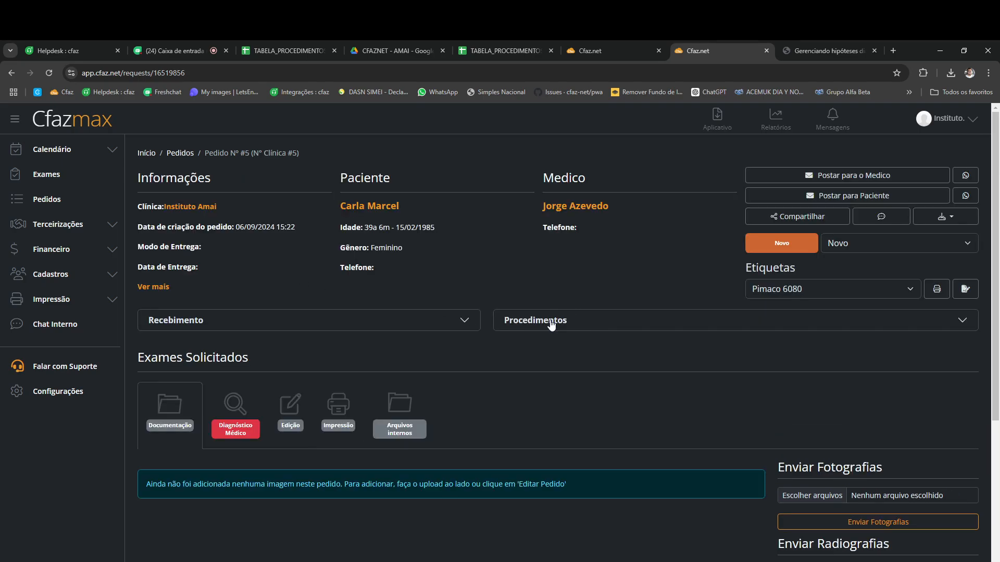
pyautogui.scroll(-3, 514, 366)
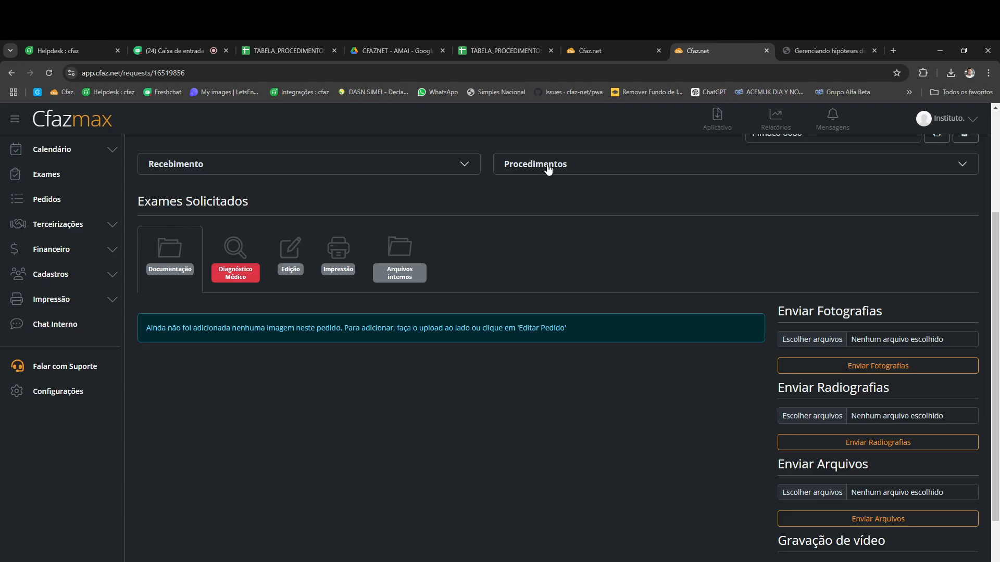
pyautogui.click(550, 170)
pyautogui.moveTo(524, 233); pyautogui.dragTo(689, 236)
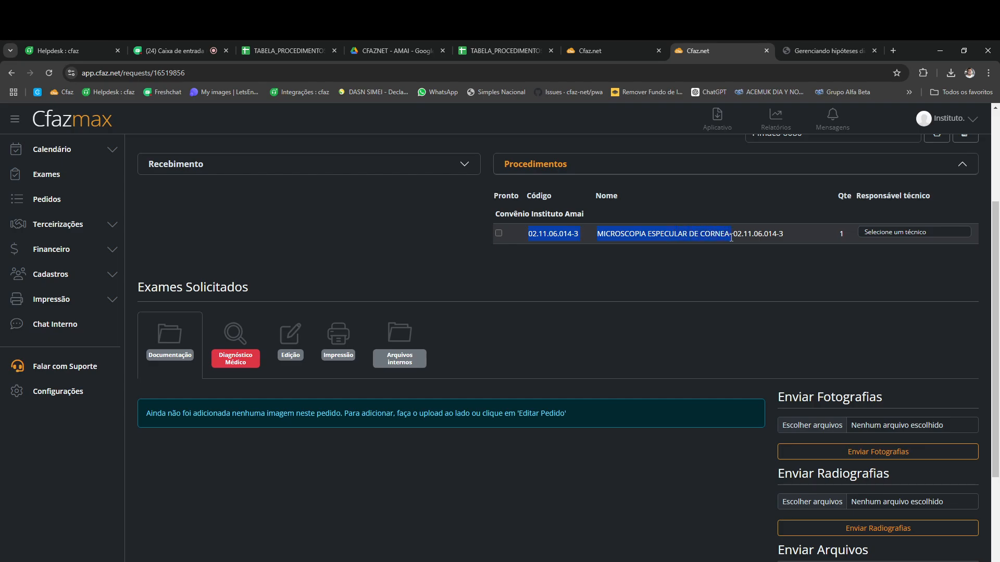
pyautogui.click(240, 360)
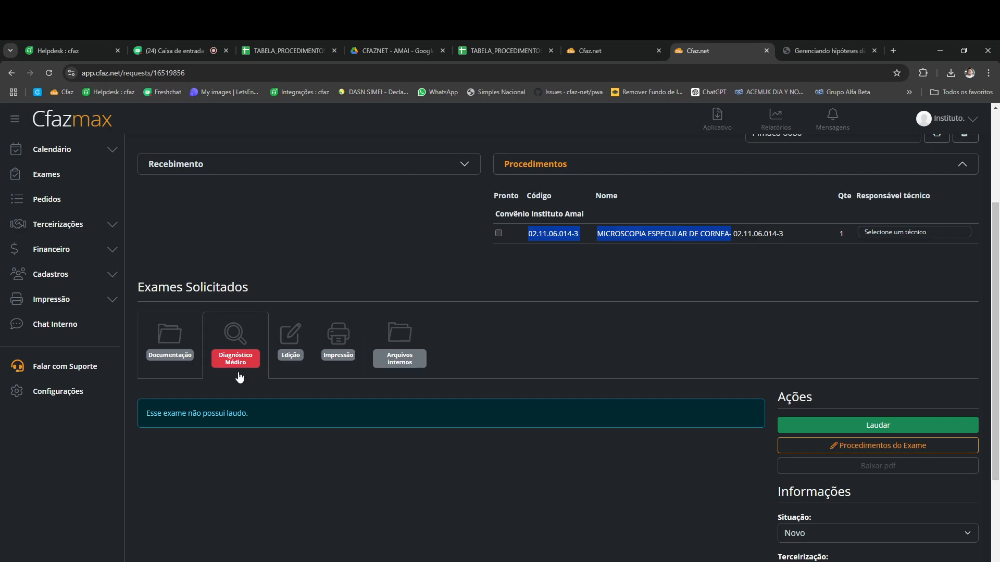